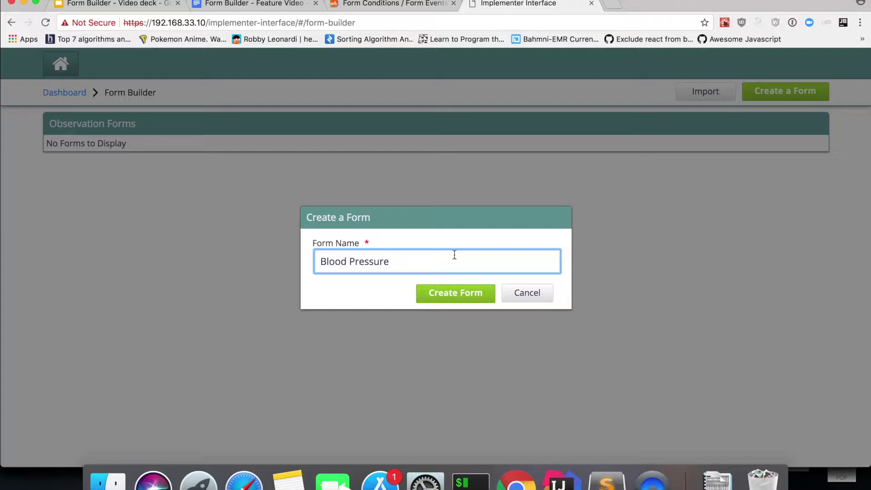
Create the Blood Pressure form and add Systolic and Diastolic observation fields
{"action": "left_click", "coordinate": [465, 294]}
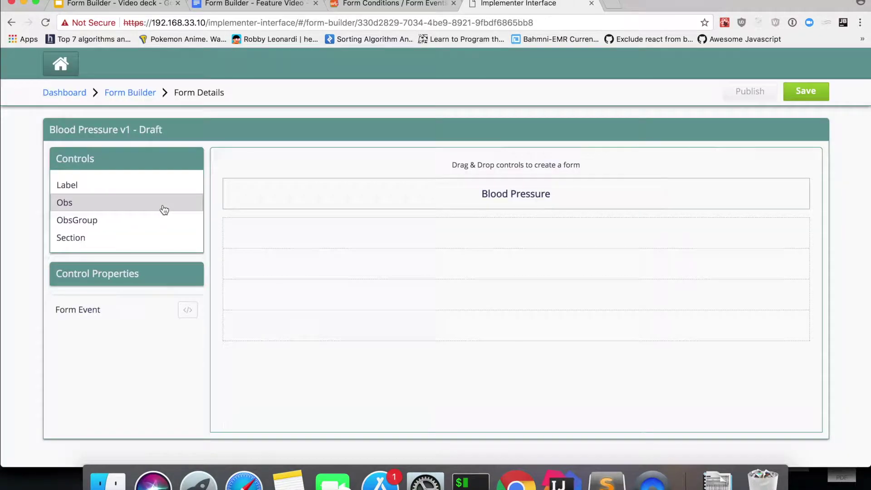
{"action": "left_click_drag", "start_coordinate": [164, 210], "coordinate": [335, 234]}
{"action": "left_click", "coordinate": [132, 301]}
{"action": "type", "text": "sytolic"}
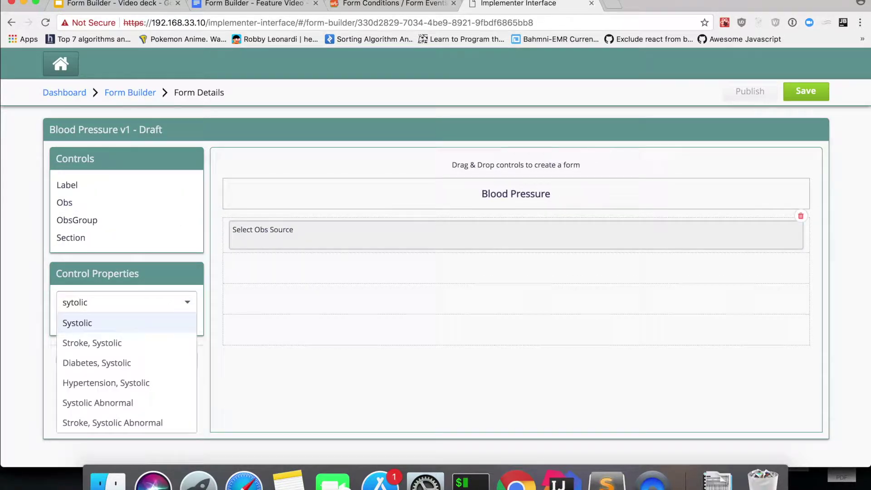
{"action": "key", "text": "Return"}
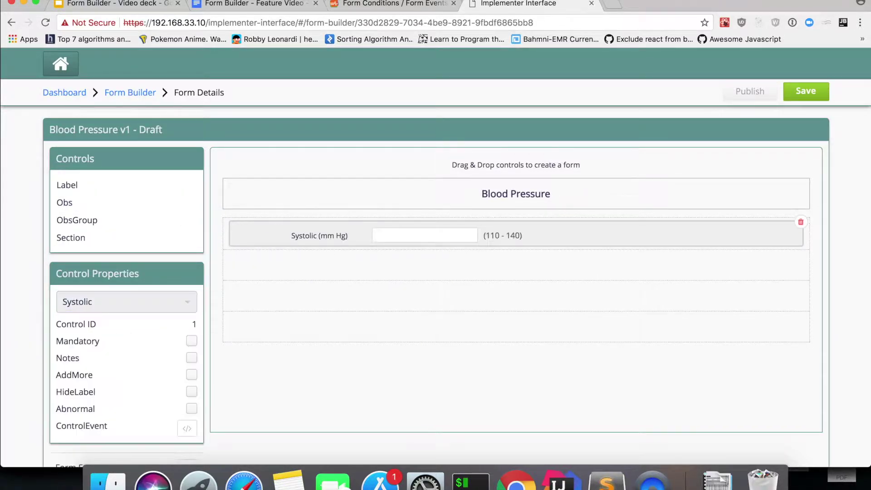
{"action": "left_click_drag", "start_coordinate": [145, 202], "coordinate": [247, 248]}
{"action": "left_click", "coordinate": [135, 305]}
{"action": "type", "text": "disa"}
{"action": "key", "text": "BackSpace"}
{"action": "key", "text": "BackSpace"}
{"action": "type", "text": "asto"}
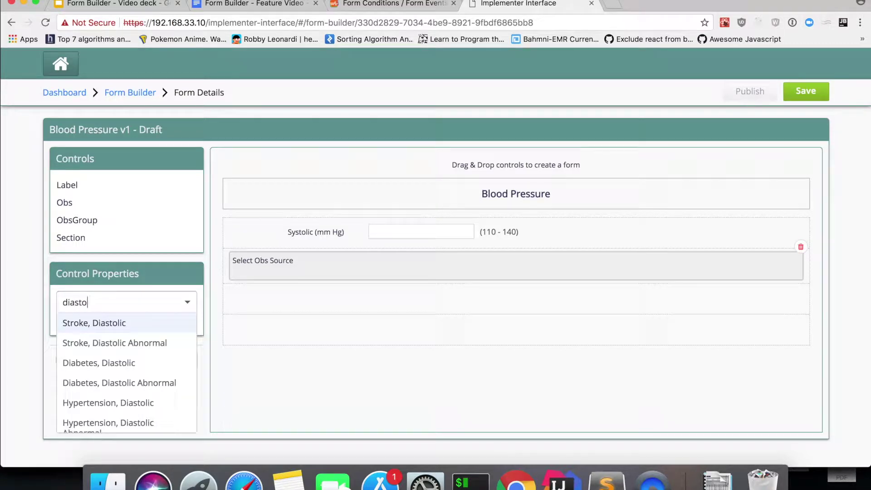
{"action": "type", "text": "lic"}
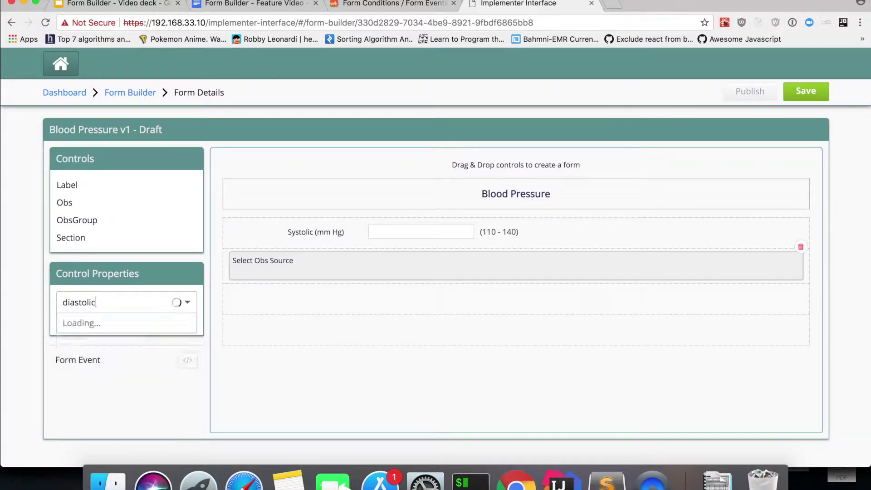
{"action": "key", "text": "Return"}
Add a third observation field using the Posture concept
{"action": "left_click_drag", "start_coordinate": [160, 214], "coordinate": [350, 299]}
{"action": "left_click", "coordinate": [165, 297]}
{"action": "type", "text": "posture"}
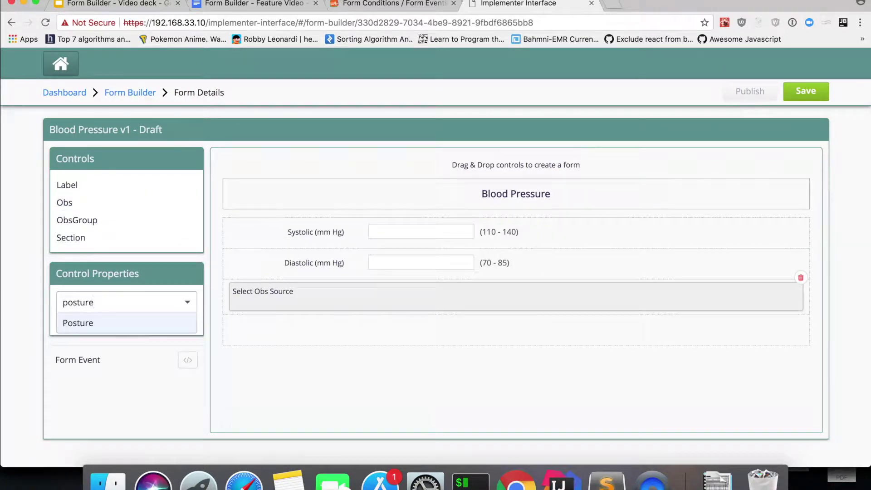
{"action": "key", "text": "Return"}
{"action": "left_click", "coordinate": [307, 276]}
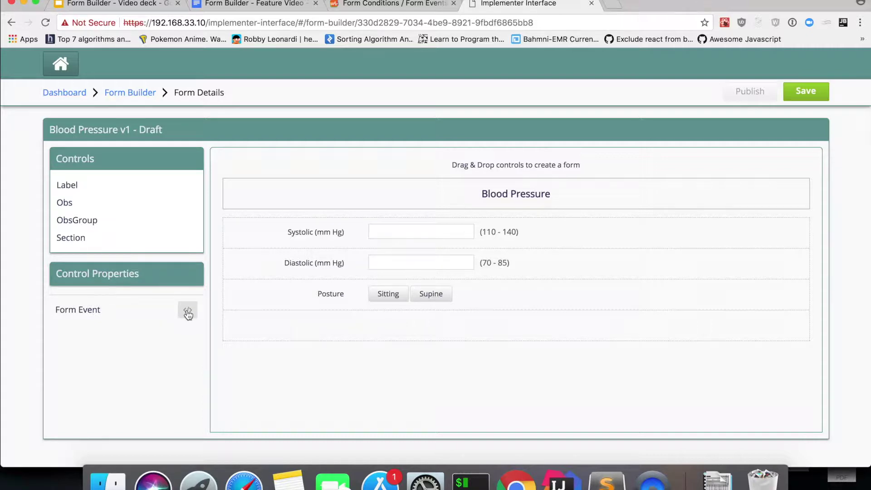
Inspect the Systolic field's Control ID 1 and event option, then check the Form Events wiki
{"action": "left_click", "coordinate": [303, 239]}
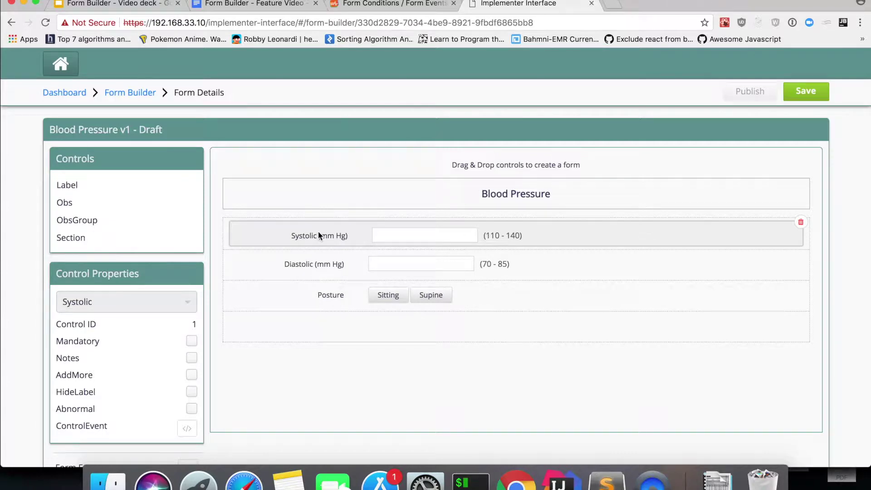
{"action": "scroll", "coordinate": [318, 233], "scroll_direction": "down", "scroll_amount": 2}
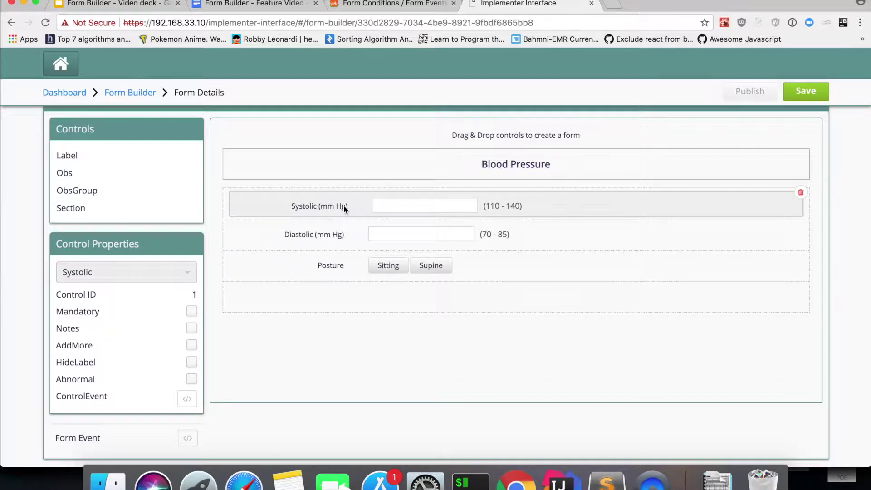
{"action": "left_click", "coordinate": [390, 4]}
{"action": "scroll", "coordinate": [314, 183], "scroll_direction": "up", "scroll_amount": 3}
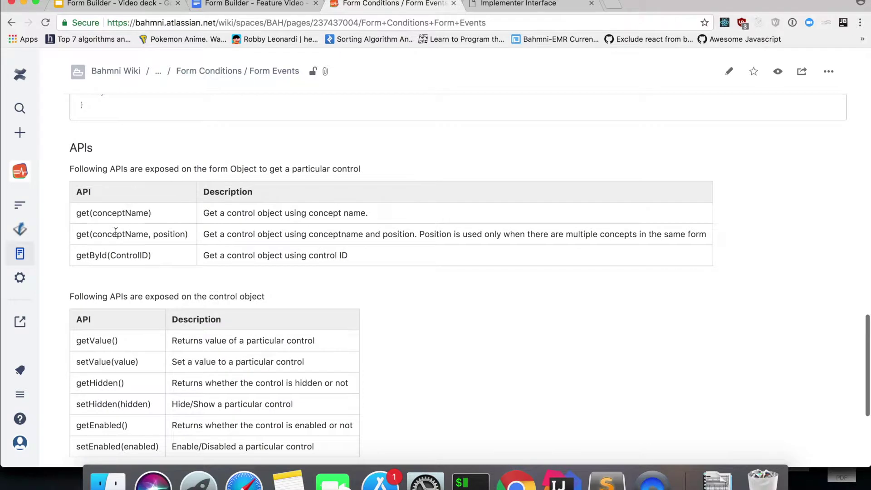
{"action": "left_click_drag", "start_coordinate": [77, 216], "coordinate": [156, 216]}
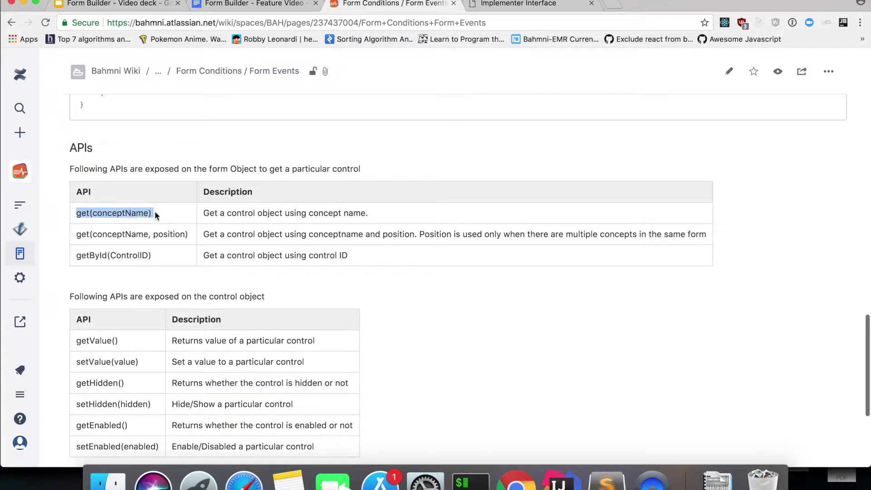
{"action": "left_click", "coordinate": [156, 216]}
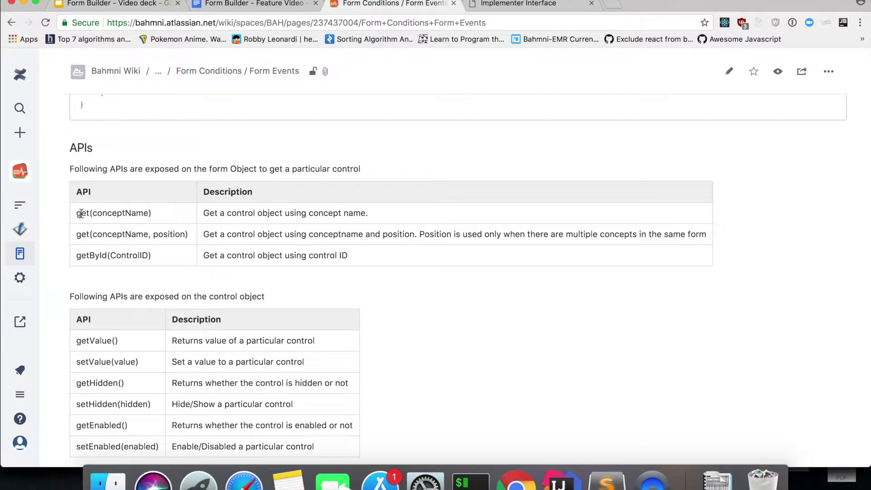
{"action": "left_click_drag", "start_coordinate": [80, 213], "coordinate": [174, 218]}
{"action": "left_click", "coordinate": [165, 220]}
{"action": "left_click_drag", "start_coordinate": [77, 216], "coordinate": [163, 215]}
{"action": "left_click", "coordinate": [163, 216]}
{"action": "left_click_drag", "start_coordinate": [78, 214], "coordinate": [152, 211]}
{"action": "left_click", "coordinate": [192, 219]}
{"action": "left_click_drag", "start_coordinate": [76, 255], "coordinate": [168, 255]}
{"action": "left_click", "coordinate": [168, 253]}
{"action": "scroll", "coordinate": [169, 253], "scroll_direction": "down", "scroll_amount": 2}
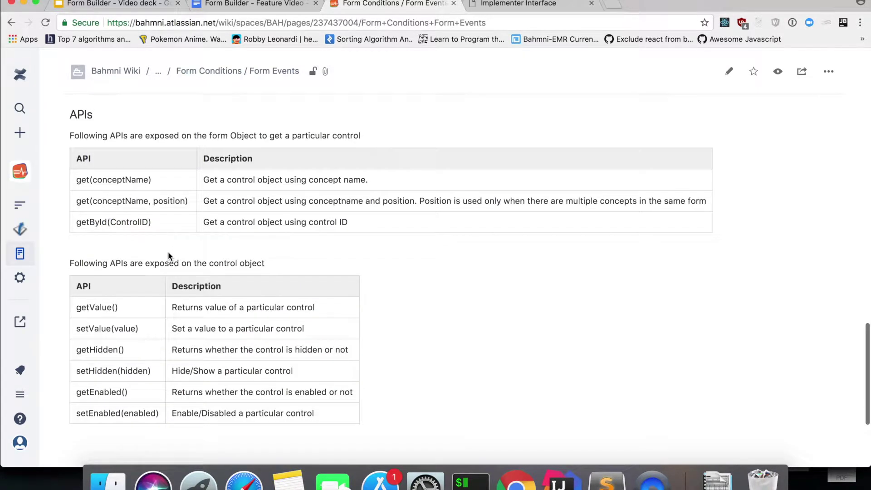
{"action": "scroll", "coordinate": [168, 256], "scroll_direction": "down", "scroll_amount": 1}
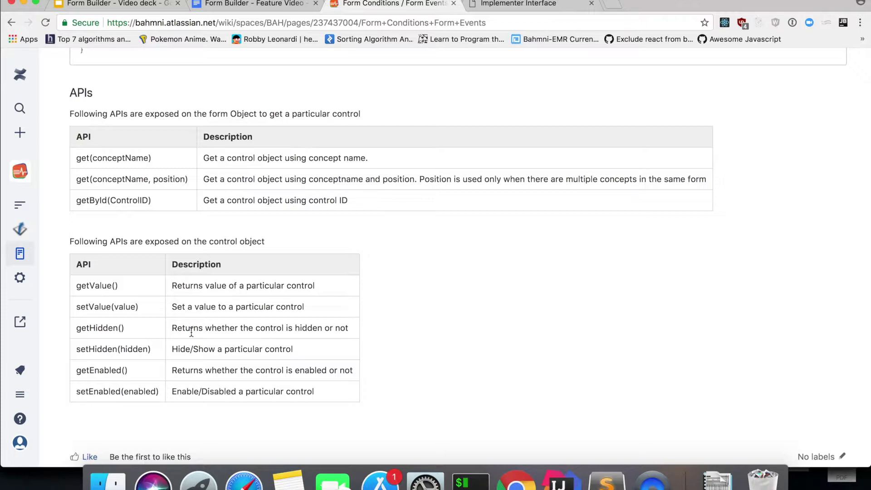
Back in the Blood Pressure form builder, open the Systolic field's control event editor
{"action": "left_click", "coordinate": [502, 7]}
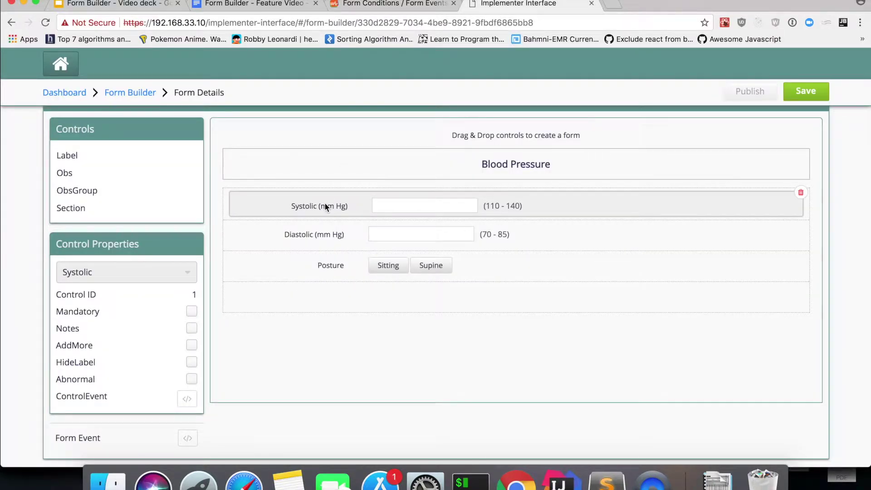
{"action": "left_click", "coordinate": [334, 267]}
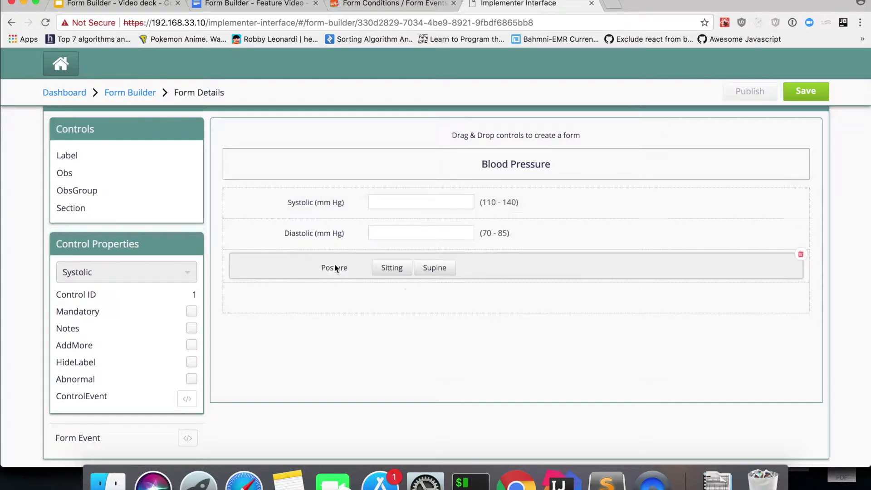
{"action": "left_click", "coordinate": [314, 208]}
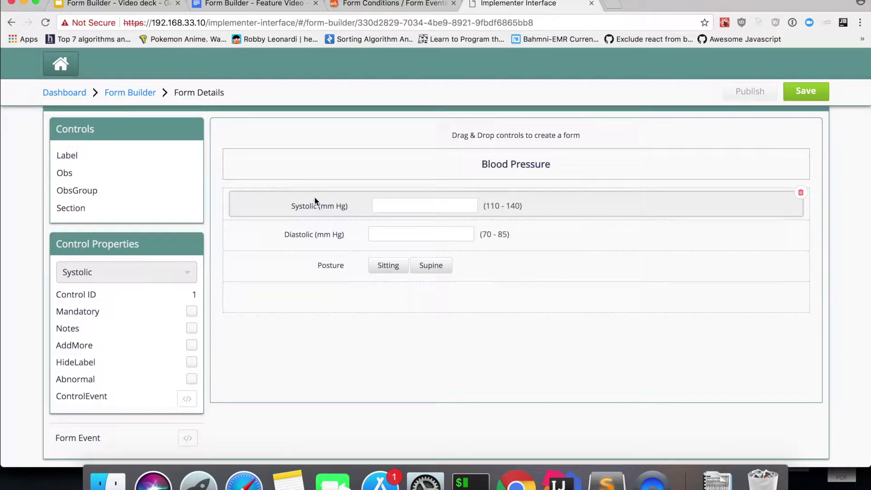
{"action": "left_click", "coordinate": [187, 399]}
Write a function(form) body storing form.get('Systolic') in systolicValue
{"action": "type", "text": "f"}
{"action": "type", "text": "unction"}
{"action": "type", "text": "(form)"}
{"action": "key", "text": "Left"}
{"action": "type", "text": "form) { }"}
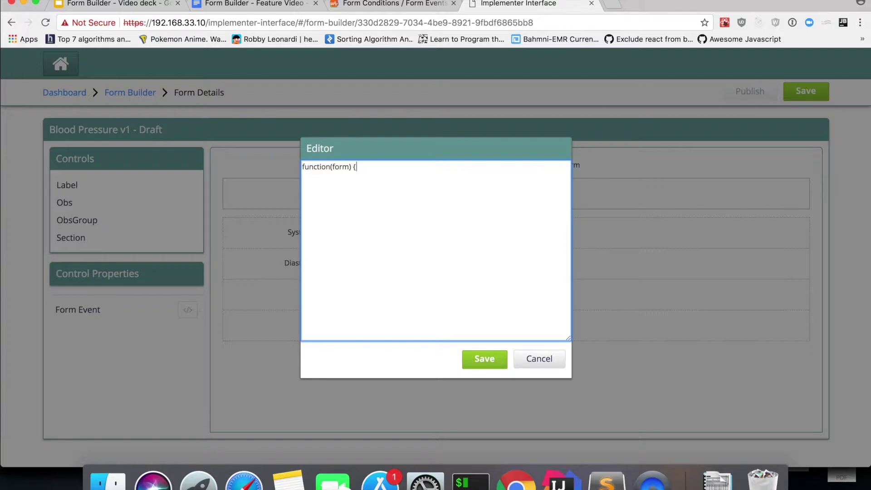
{"action": "key", "text": "Return"}
{"action": "key", "text": "Return"}
{"action": "key", "text": "Return"}
{"action": "key", "text": "Up"}
{"action": "key", "text": "Up"}
{"action": "type", "text": "var systlo"}
{"action": "key", "text": "BackSpace"}
{"action": "key", "text": "BackSpace"}
{"action": "type", "text": "oll"}
{"action": "type", "text": "cValue "}
{"action": "type", "text": "= form.get()"}
{"action": "key", "text": "Left"}
{"action": "type", "text": "'Systolic'"}
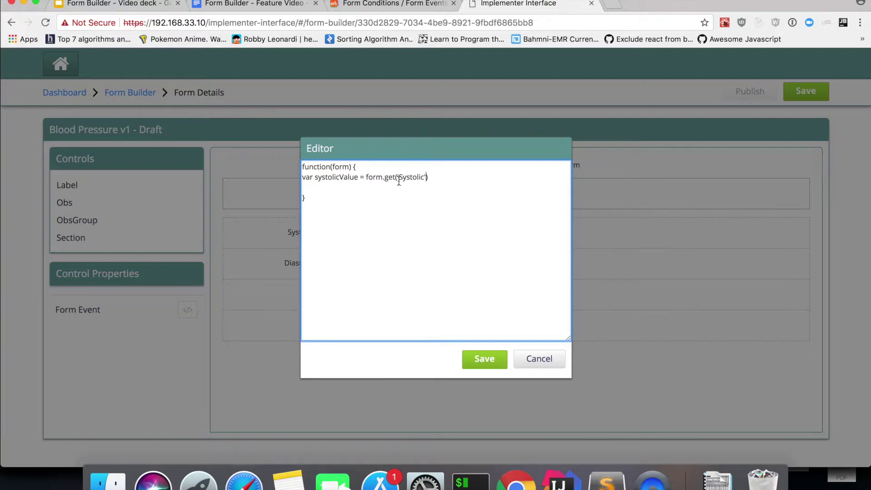
{"action": "left_click", "coordinate": [443, 179]}
Add diastolicValue from form.get('Diastolic').getValue() and begin a posture variable
{"action": "type", "text": ".getVa"}
{"action": "type", "text": "lue();"}
{"action": "type", "text": "var dis"}
{"action": "type", "text": "as"}
{"action": "type", "text": "tol"}
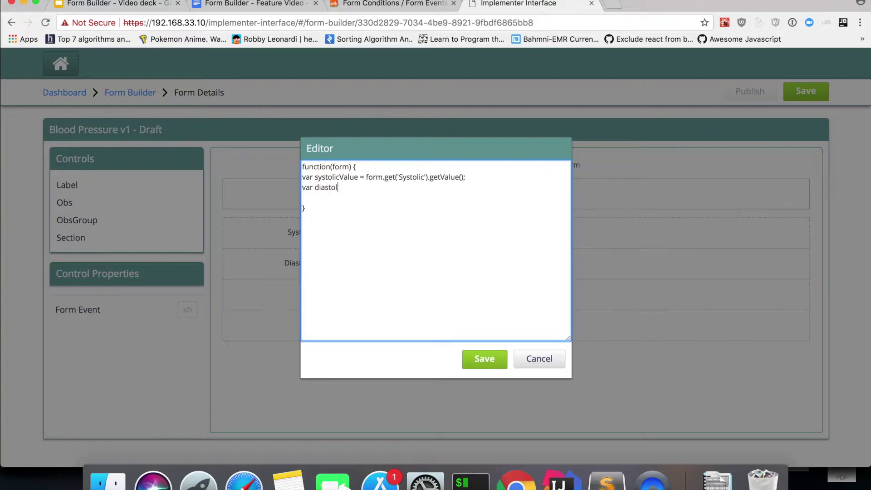
{"action": "type", "text": "icValue = form.get()"}
{"action": "key", "text": "Left"}
{"action": "type", "text": "'Diastlo"}
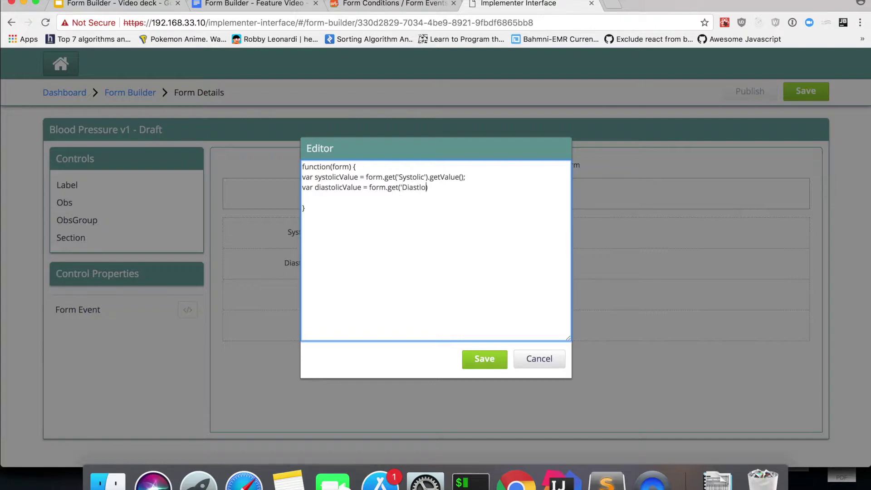
{"action": "type", "text": "ic'"}
{"action": "key", "text": "Right"}
{"action": "type", "text": ".get"}
{"action": "key", "text": "Left"}
{"action": "key", "text": "Left"}
{"action": "key", "text": "Left"}
{"action": "key", "text": "Left"}
{"action": "key", "text": "Left"}
{"action": "key", "text": "Left"}
{"action": "key", "text": "Left"}
{"action": "key", "text": "Left"}
{"action": "key", "text": "Left"}
{"action": "key", "text": "Left"}
{"action": "key", "text": "Delete"}
{"action": "key", "text": "Right"}
{"action": "type", "text": "l"}
{"action": "key", "text": "Right"}
{"action": "key", "text": "Right"}
{"action": "key", "text": "Right"}
{"action": "key", "text": "Right"}
{"action": "key", "text": "Right"}
{"action": "key", "text": "Right"}
{"action": "key", "text": "Right"}
{"action": "key", "text": "Right"}
{"action": "type", "text": "Value(); "}
{"action": "type", "text": "var postu"}
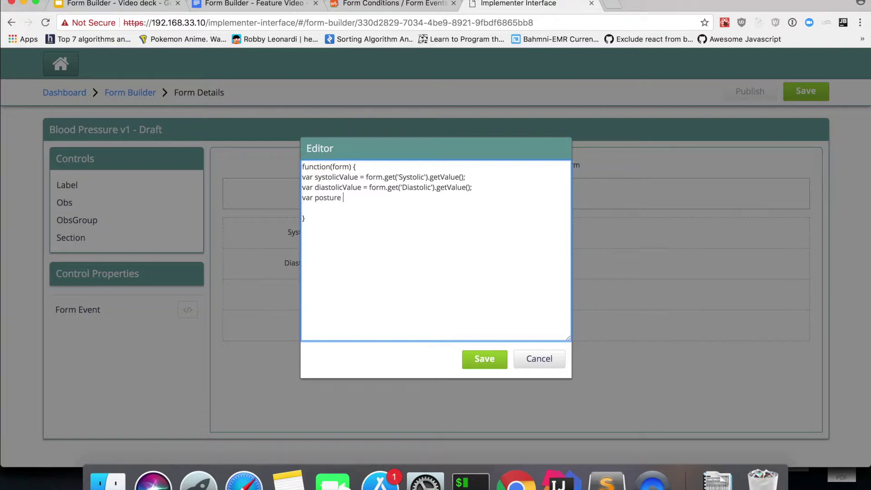
Assign form.get('Posture') to the posture variable
{"action": "type", "text": "= form.get"}
{"action": "type", "text": "('Po)"}
{"action": "key", "text": "Left"}
{"action": "type", "text": "'Posture"}
{"action": "key", "text": "Right"}
Add an if/else on systolicValue && diastolicValue calling posture.setHidden(false) or setHidden(true)
{"action": "type", "text": "if(systolic"}
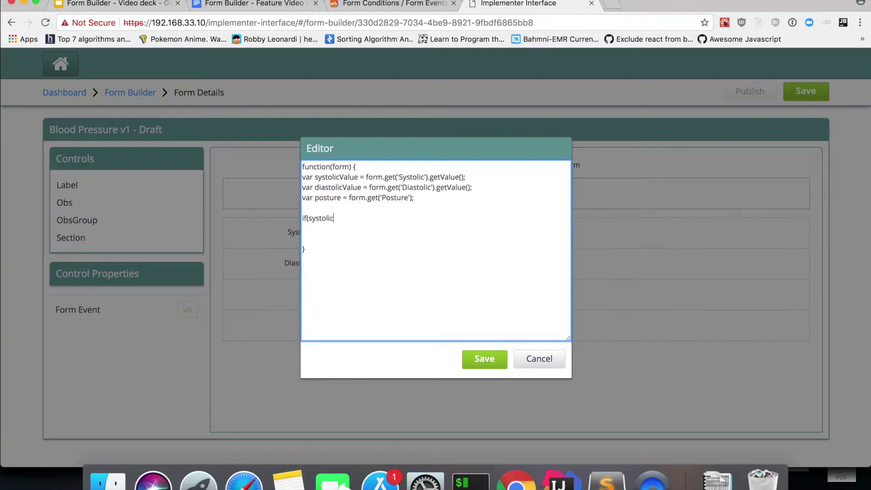
{"action": "type", "text": "Value && diastolicValue ) {"}
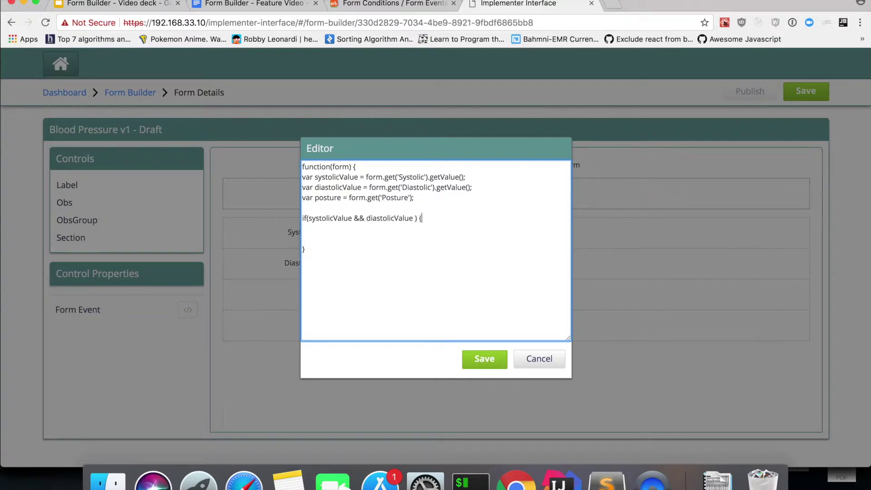
{"action": "key", "text": "Return"}
{"action": "key", "text": "Return"}
{"action": "type", "text": "}"}
{"action": "type", "text": "  posture."}
{"action": "type", "text": "set"}
{"action": "type", "text": "Hidden()"}
{"action": "type", "text": "false"}
{"action": "key", "text": "Right"}
{"action": "type", "text": "; } "}
{"action": "type", "text": "else {"}
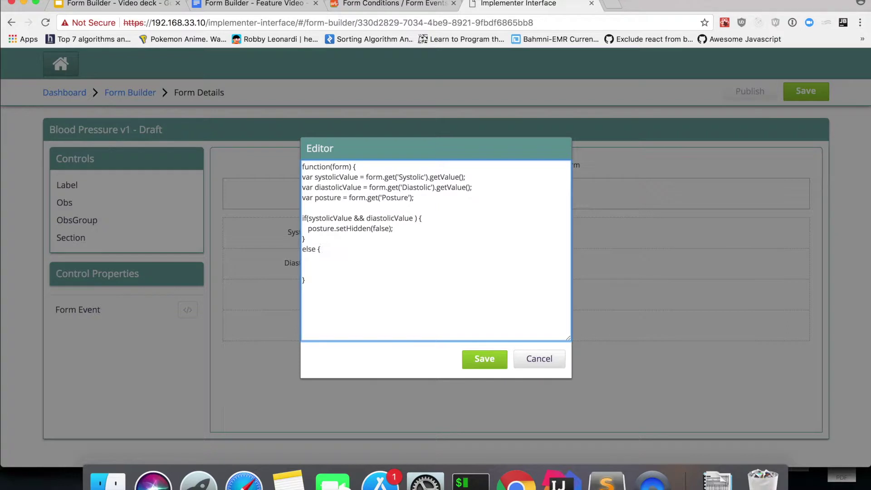
{"action": "type", "text": " }"}
{"action": "key", "text": "Return"}
{"action": "key", "text": "Return"}
{"action": "type", "text": "posture.setHidden(true);"}
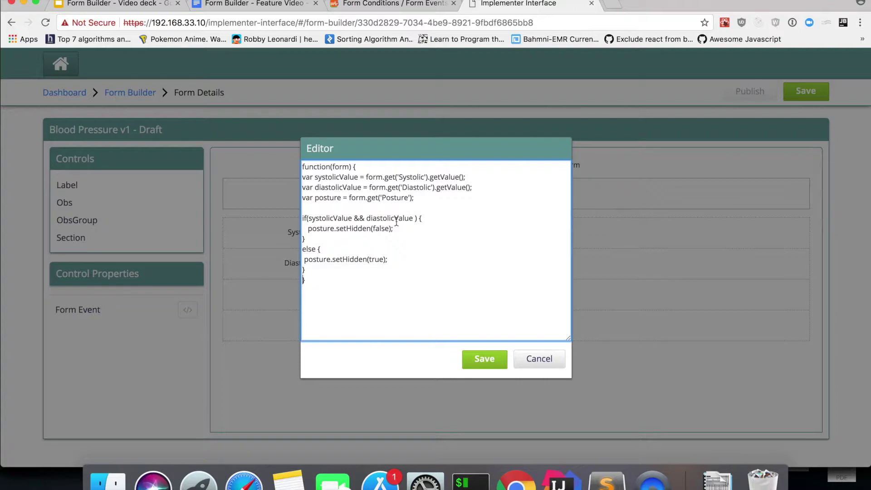
Copy the second posture function from Sublime Text into the form's event editor
{"action": "left_click", "coordinate": [329, 238]}
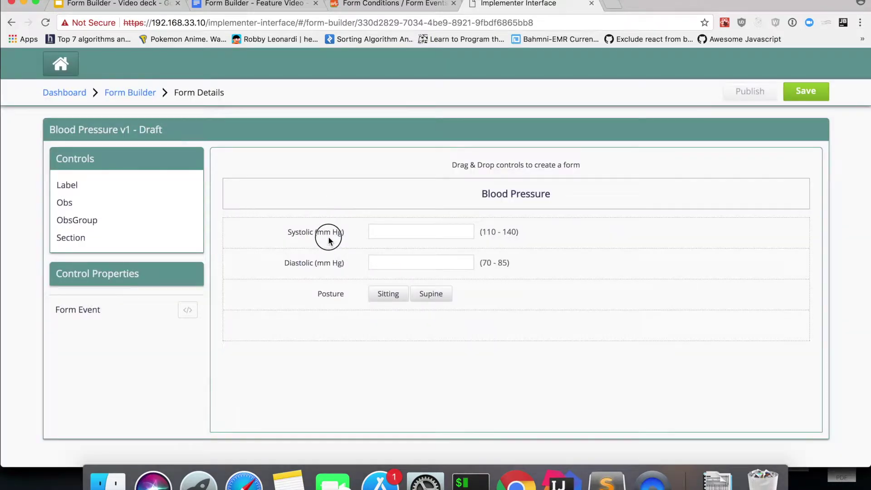
{"action": "left_click", "coordinate": [325, 231]}
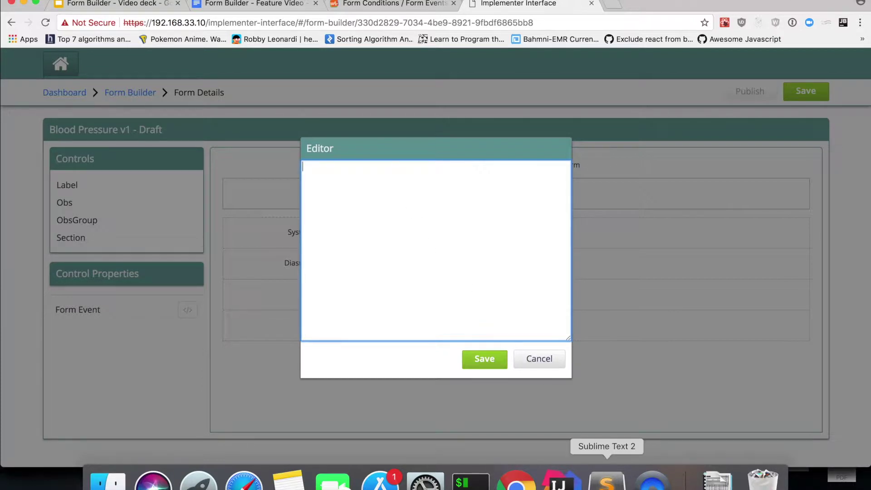
{"action": "left_click", "coordinate": [607, 479]}
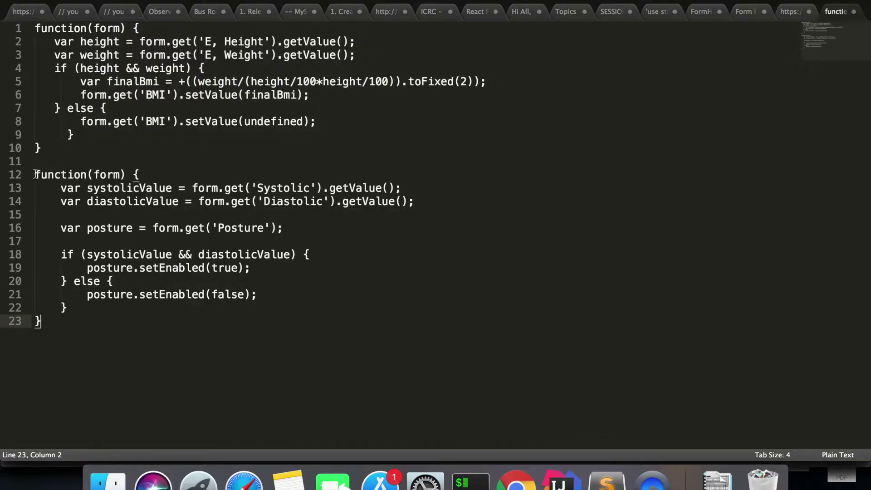
{"action": "left_click_drag", "start_coordinate": [35, 175], "coordinate": [34, 241]}
{"action": "left_click_drag", "start_coordinate": [92, 264], "coordinate": [104, 325]}
{"action": "key", "text": "super+c"}
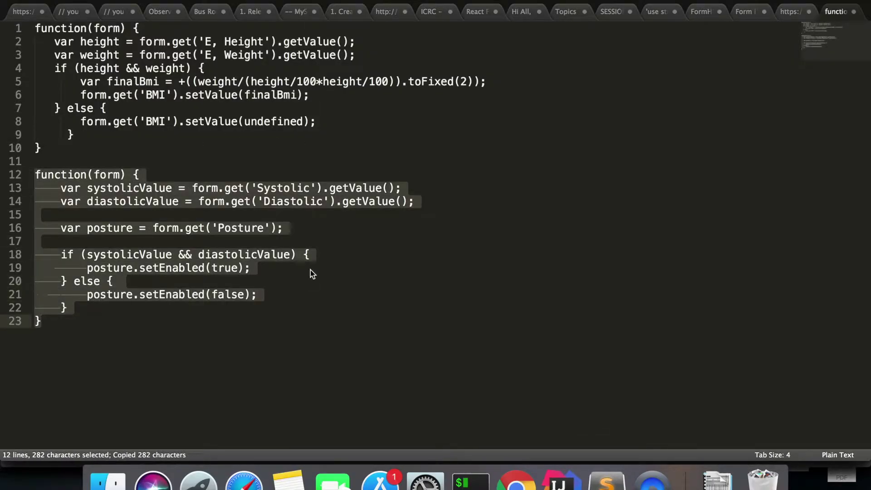
{"action": "key", "text": "super+Tab"}
{"action": "key", "text": "super+v"}
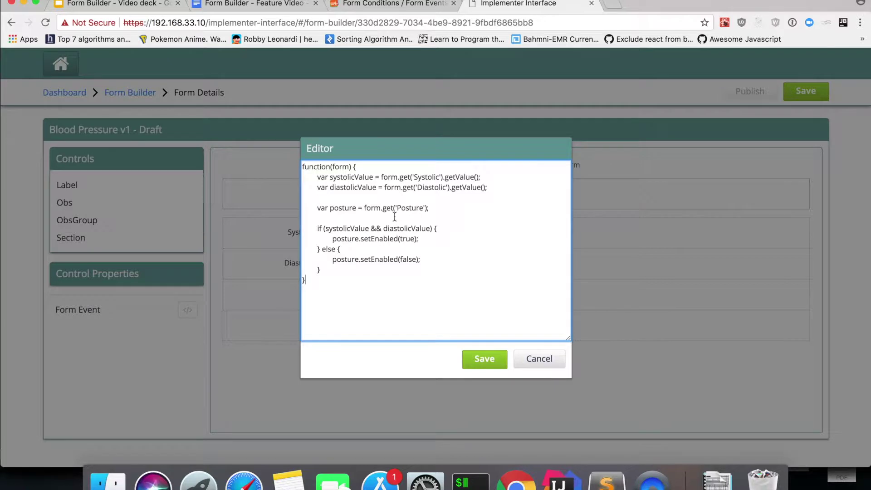
Change both setEnabled calls in the pasted code to setHidden
{"action": "left_click", "coordinate": [398, 238]}
{"action": "key", "text": "BackSpace"}
{"action": "key", "text": "BackSpace"}
{"action": "key", "text": "BackSpace"}
{"action": "key", "text": "BackSpace"}
{"action": "key", "text": "BackSpace"}
{"action": "key", "text": "BackSpace"}
{"action": "key", "text": "BackSpace"}
{"action": "key", "text": "BackSpace"}
{"action": "type", "text": "("}
{"action": "type", "text": "Hidden"}
{"action": "left_click", "coordinate": [399, 259]}
{"action": "key", "text": "BackSpace"}
{"action": "key", "text": "BackSpace"}
{"action": "key", "text": "BackSpace"}
{"action": "key", "text": "BackSpace"}
{"action": "key", "text": "BackSpace"}
{"action": "key", "text": "BackSpace"}
{"action": "key", "text": "BackSpace"}
{"action": "type", "text": "Hi"}
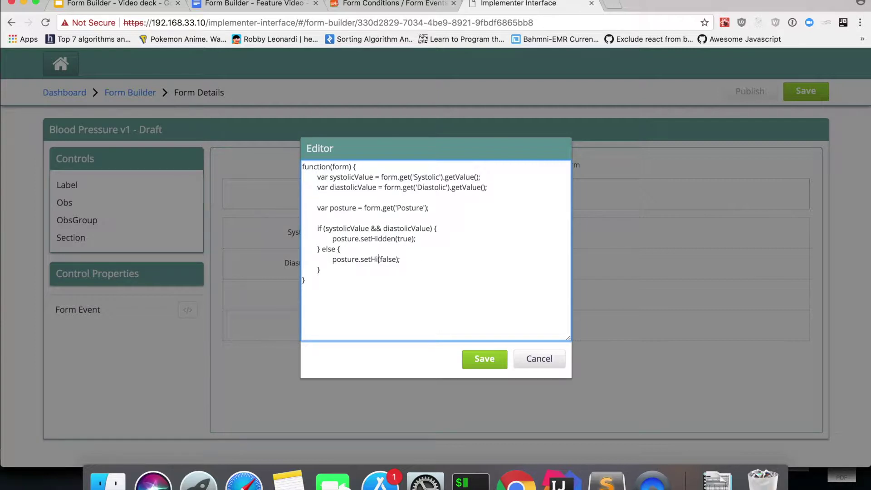
{"action": "type", "text": "dden"}
Swap the arguments to setHidden(false) and setHidden(true), then save the event code
{"action": "left_click", "coordinate": [412, 239]}
{"action": "key", "text": "BackSpace"}
{"action": "key", "text": "BackSpace"}
{"action": "key", "text": "BackSpace"}
{"action": "key", "text": "BackSpace"}
{"action": "type", "text": "false"}
{"action": "key", "text": "BackSpace"}
{"action": "key", "text": "BackSpace"}
{"action": "key", "text": "BackSpace"}
{"action": "key", "text": "BackSpace"}
{"action": "key", "text": "BackSpace"}
{"action": "type", "text": "tur"}
{"action": "key", "text": "BackSpace"}
{"action": "key", "text": "BackSpace"}
{"action": "type", "text": "rue"}
{"action": "left_click", "coordinate": [480, 365]}
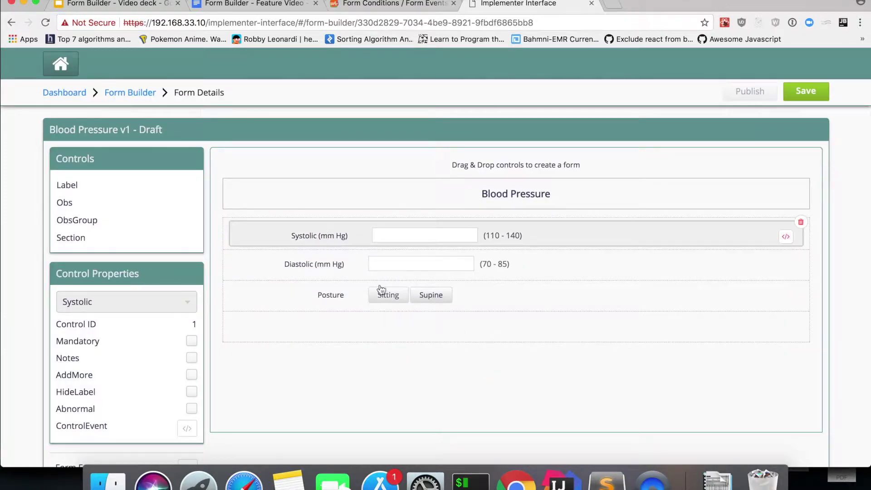
{"action": "left_click", "coordinate": [334, 265]}
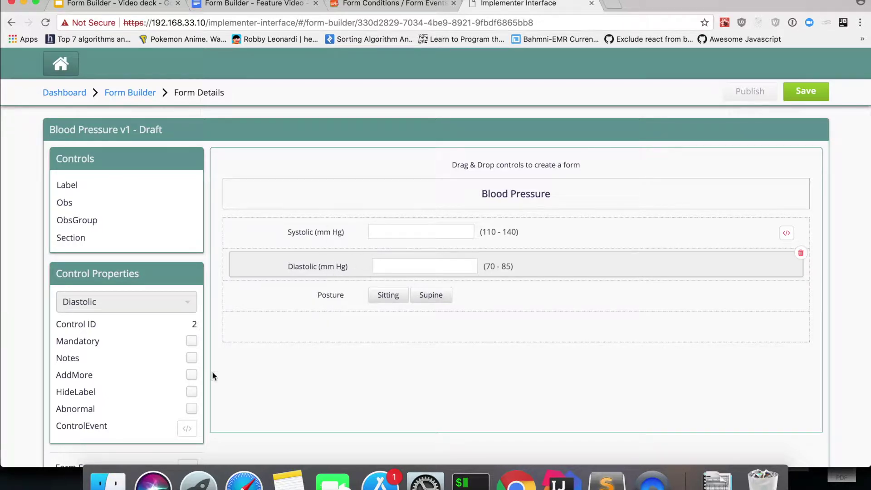
Select and copy the Systolic control's event code
{"action": "left_click", "coordinate": [316, 234]}
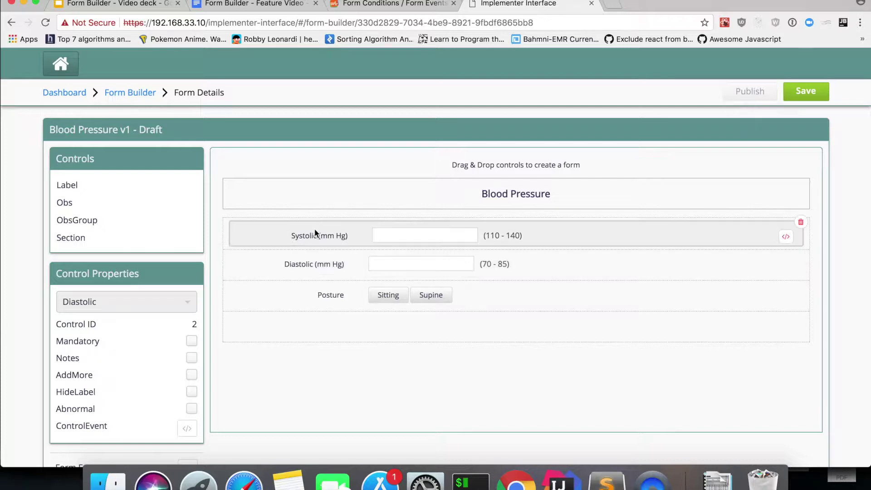
{"action": "left_click", "coordinate": [187, 428]}
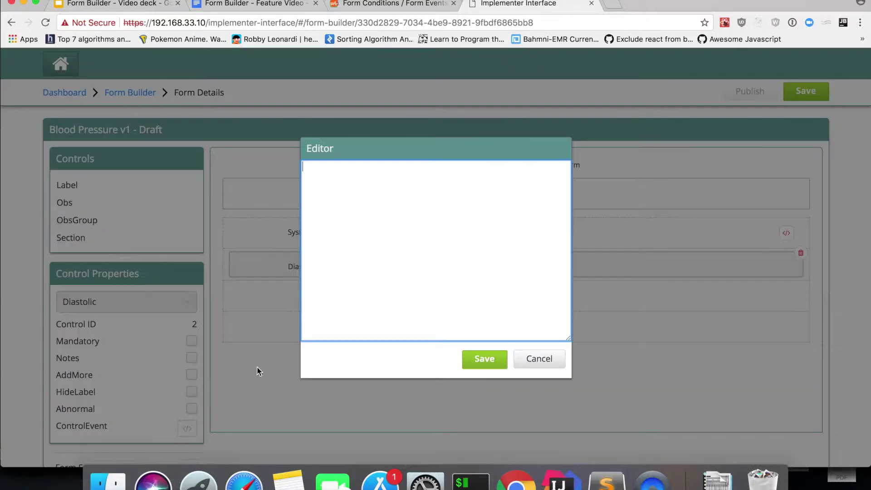
{"action": "left_click", "coordinate": [539, 359]}
{"action": "left_click", "coordinate": [326, 234]}
{"action": "left_click", "coordinate": [187, 428]}
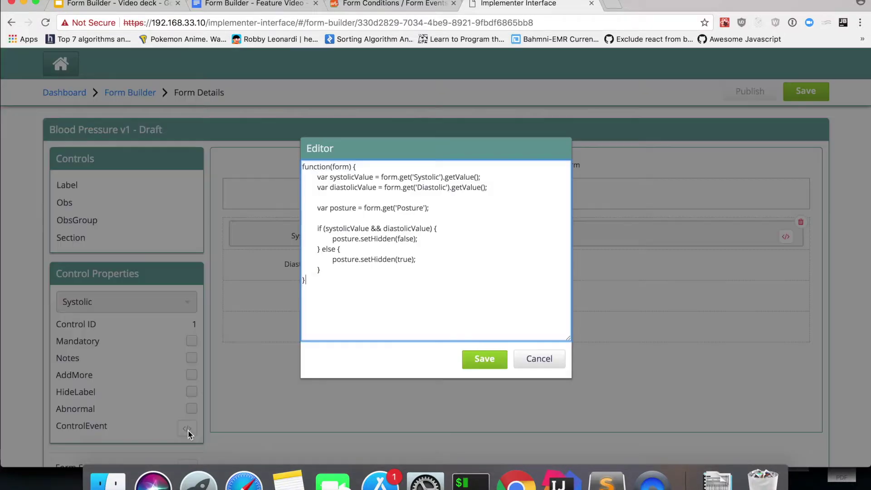
{"action": "left_click_drag", "start_coordinate": [302, 167], "coordinate": [322, 290]}
{"action": "left_click", "coordinate": [537, 359]}
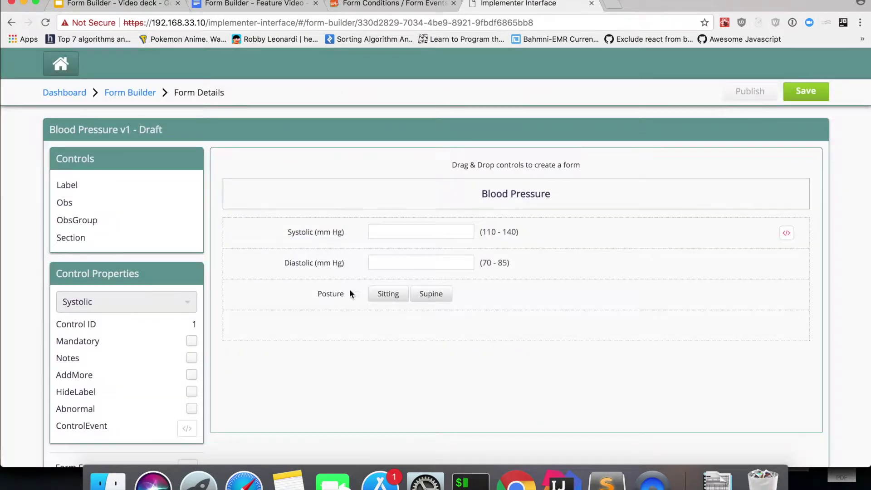
{"action": "left_click", "coordinate": [187, 426]}
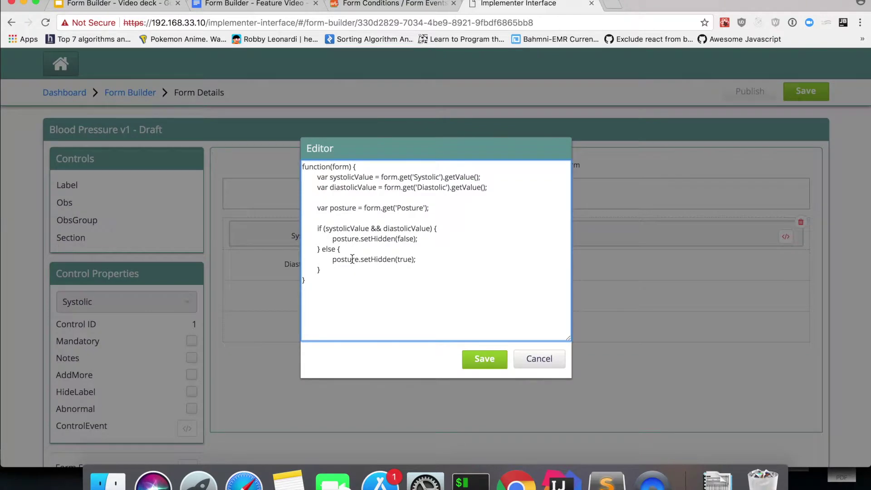
{"action": "left_click", "coordinate": [535, 359]}
Paste the Posture-hiding code into Diastolic's control event and save it
{"action": "left_click", "coordinate": [292, 268]}
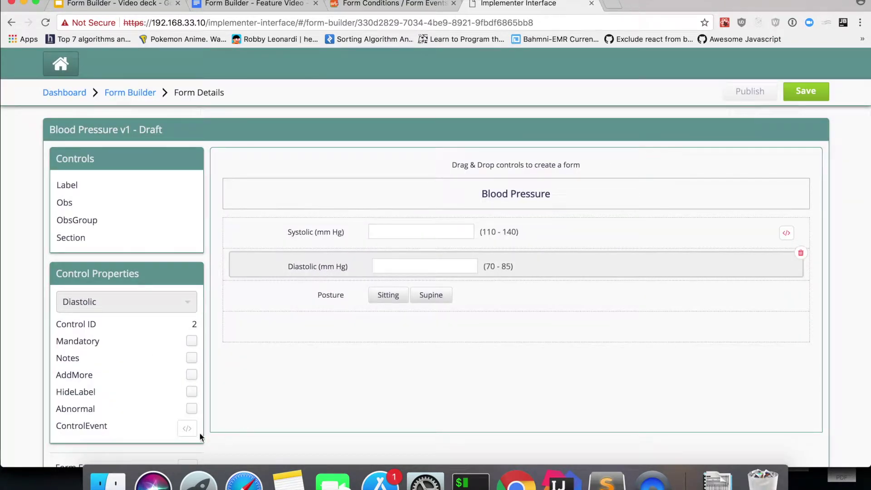
{"action": "left_click", "coordinate": [187, 428]}
{"action": "key", "text": "super+v"}
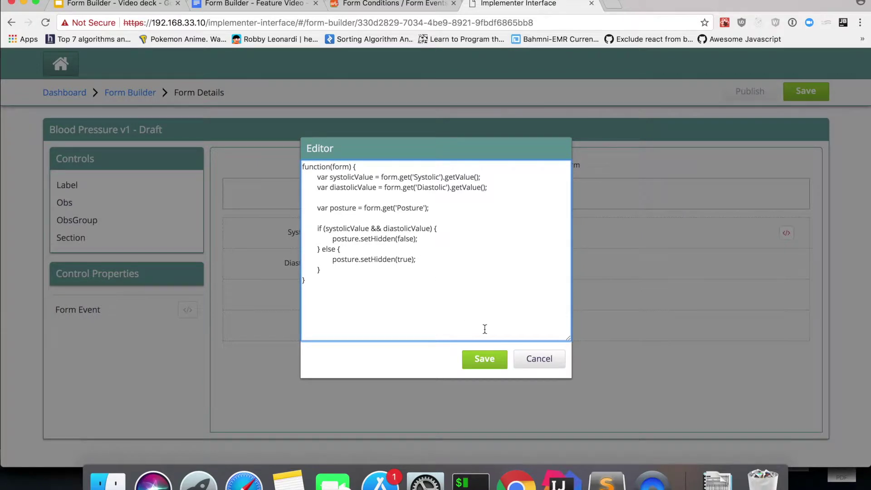
{"action": "left_click", "coordinate": [492, 360]}
Paste the same code into the form-level event and save it
{"action": "scroll", "coordinate": [325, 261], "scroll_direction": "down", "scroll_amount": 2}
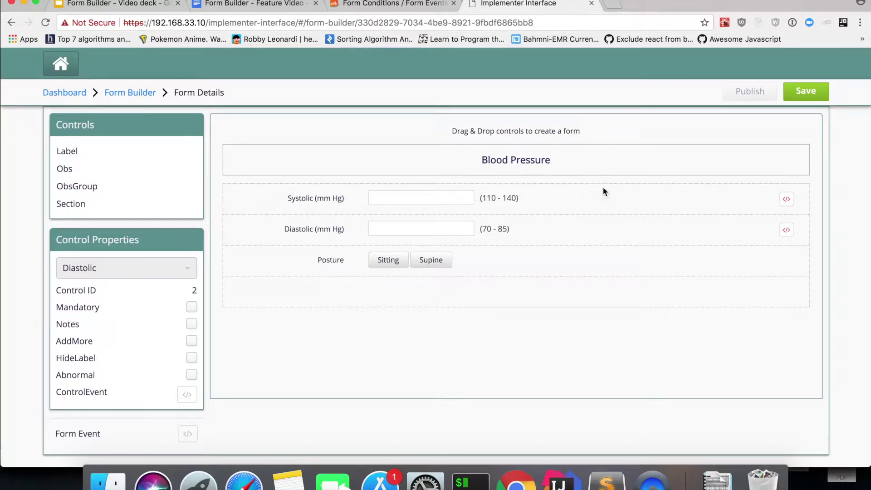
{"action": "left_click", "coordinate": [282, 288]}
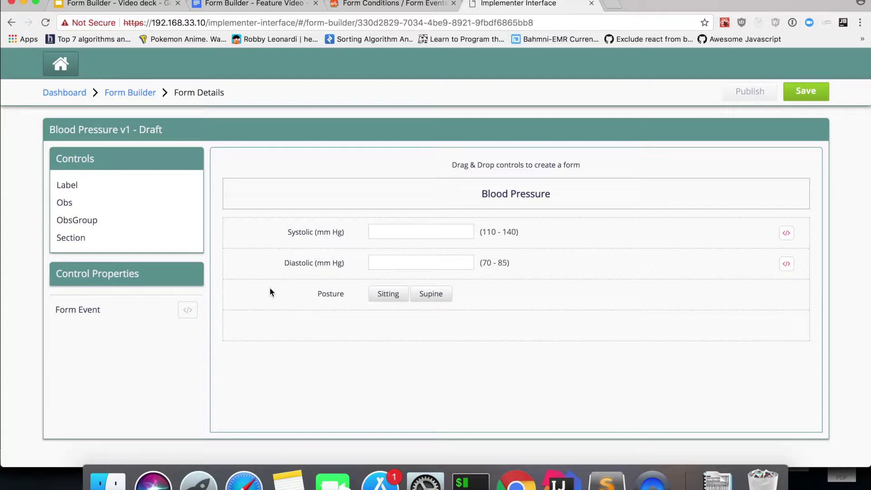
{"action": "left_click", "coordinate": [188, 310]}
{"action": "key", "text": "super+v"}
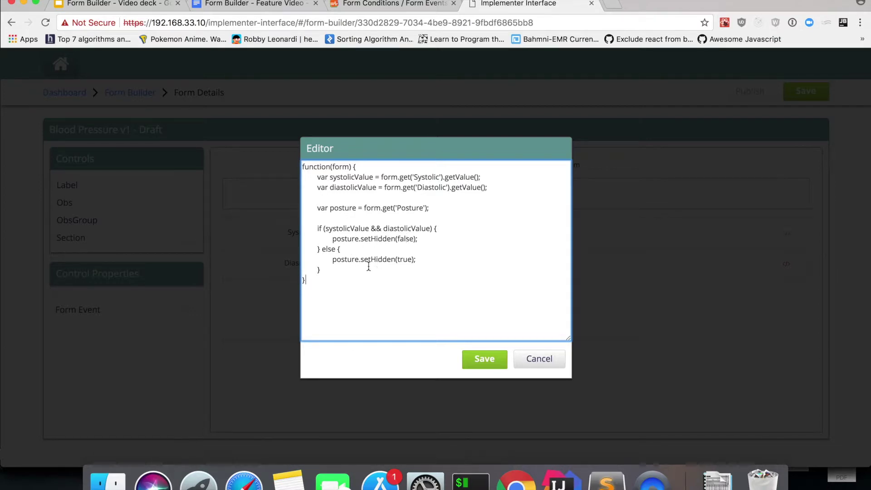
{"action": "left_click", "coordinate": [493, 366]}
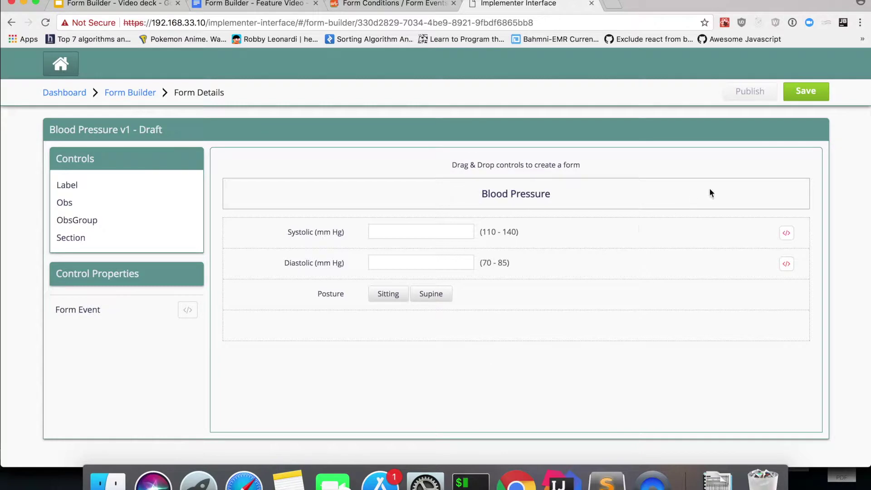
Save and publish the Blood Pressure form, then go to the Clinical module
{"action": "left_click", "coordinate": [809, 93]}
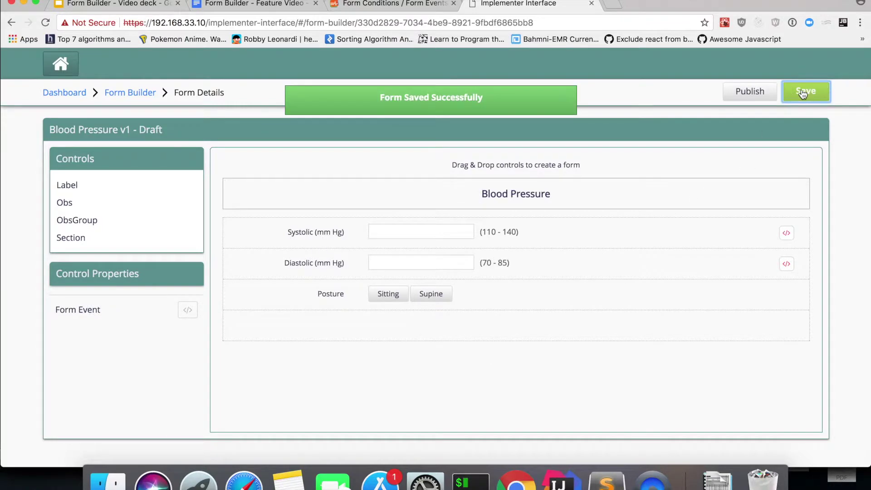
{"action": "left_click", "coordinate": [763, 97]}
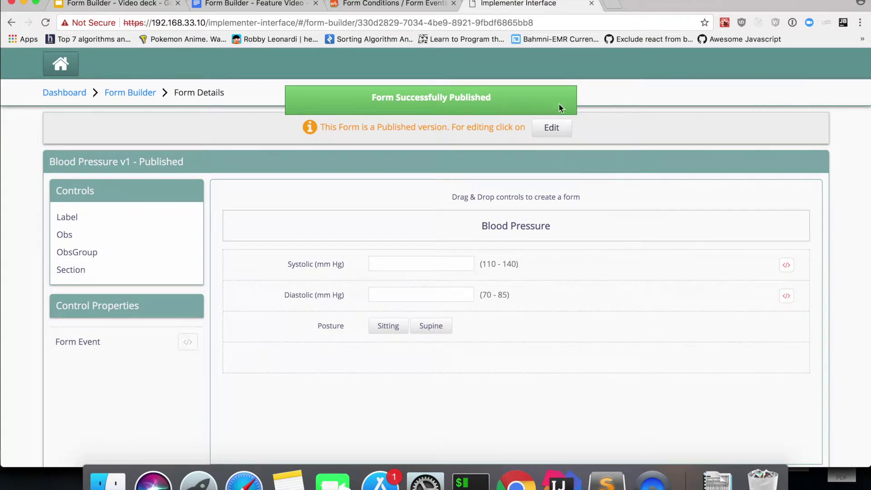
{"action": "left_click", "coordinate": [61, 69]}
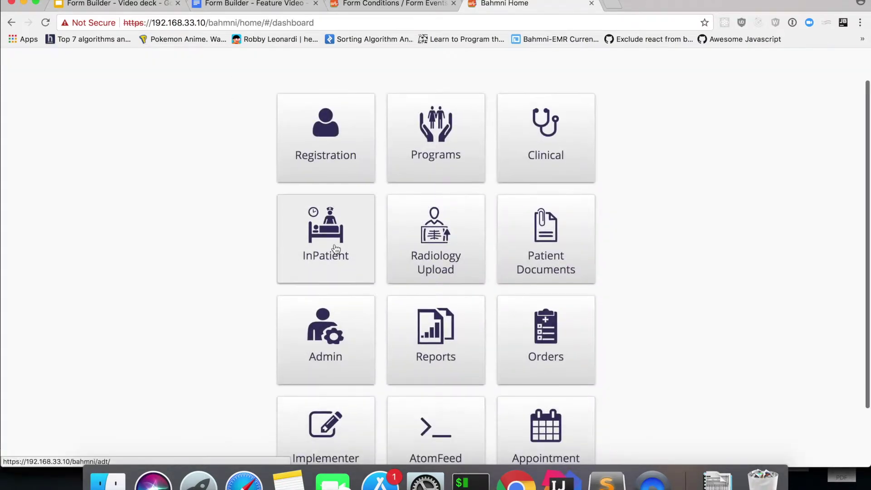
{"action": "left_click", "coordinate": [532, 180]}
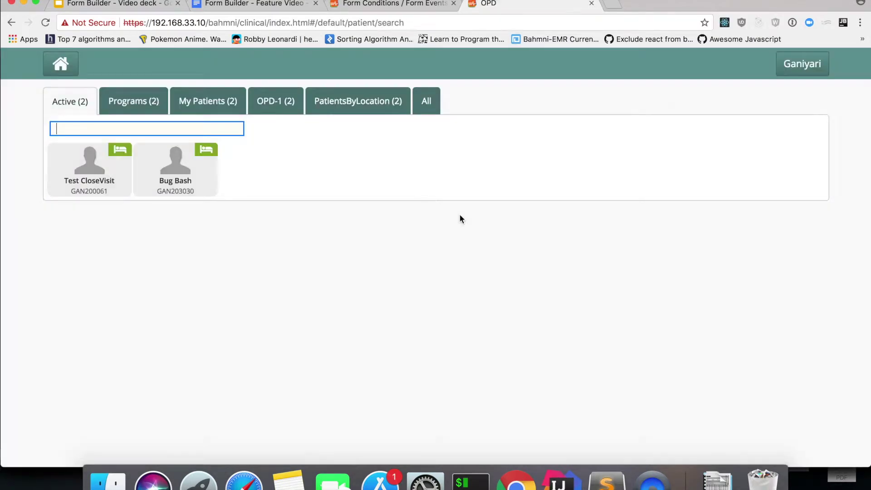
Start a consultation for the test patient and add the Blood Pressure obs form
{"action": "left_click", "coordinate": [107, 184]}
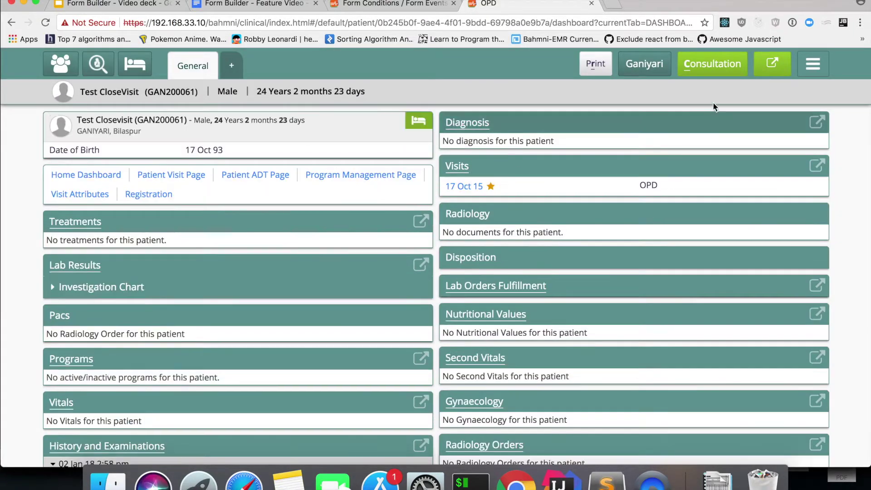
{"action": "left_click", "coordinate": [720, 73]}
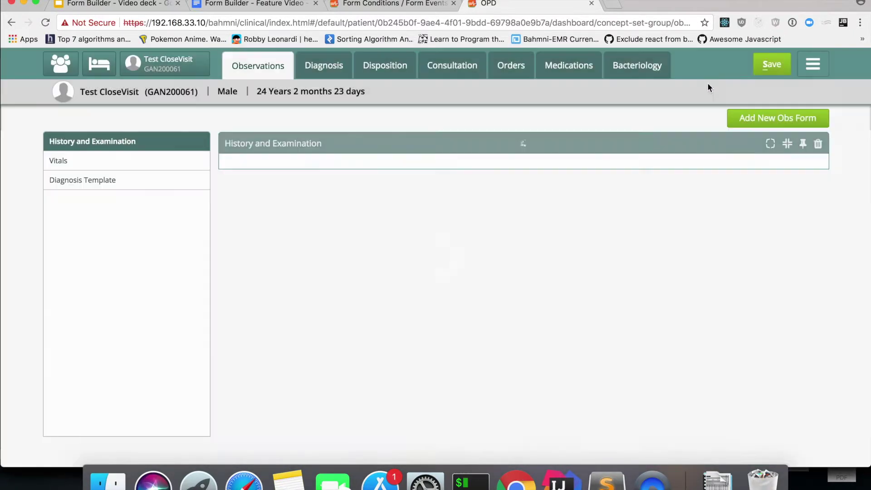
{"action": "left_click", "coordinate": [749, 116]}
{"action": "left_click", "coordinate": [719, 148]}
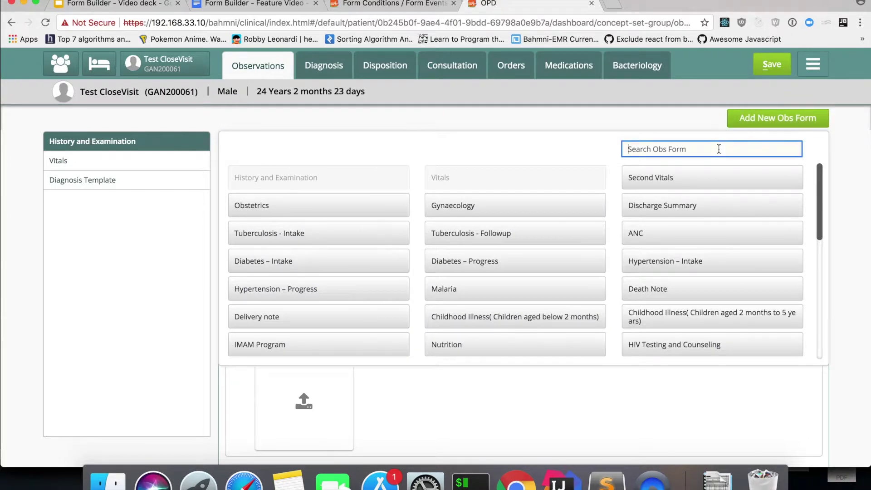
{"action": "type", "text": "blood"}
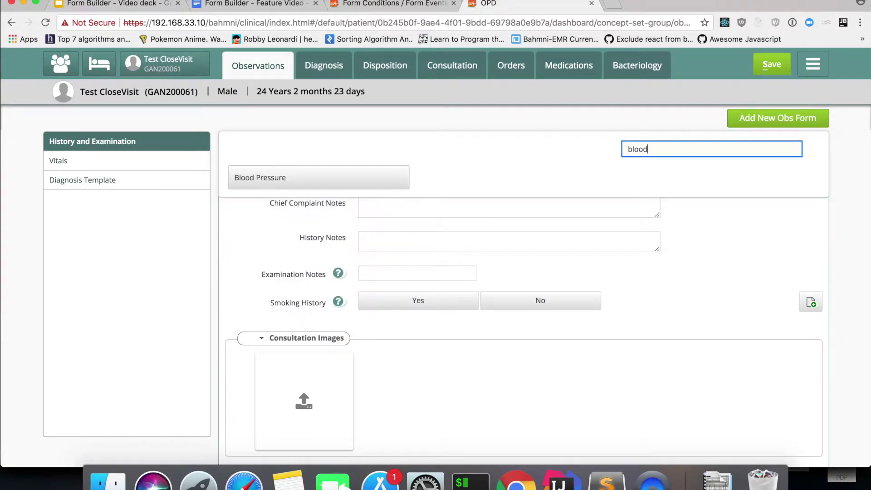
{"action": "left_click", "coordinate": [362, 185]}
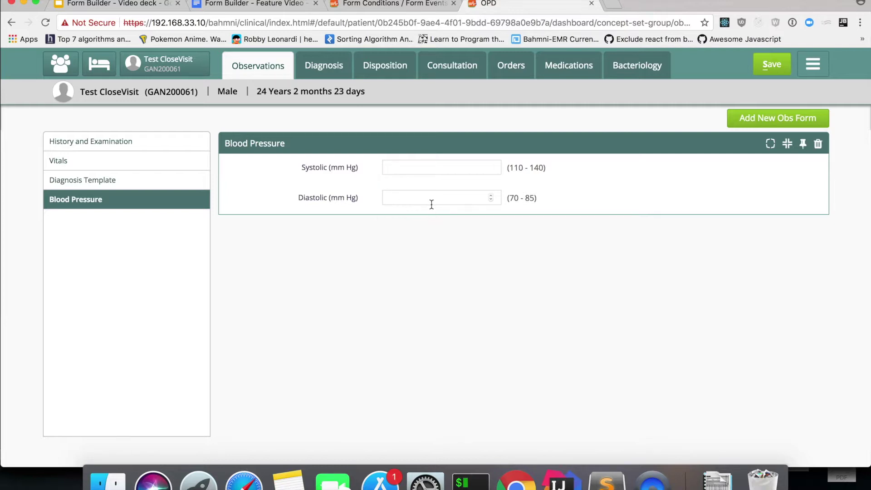
Enter Systolic 120 and Diastolic 80, re-enter Diastolic to test Posture toggling, then go home
{"action": "left_click", "coordinate": [399, 169]}
{"action": "type", "text": "120"}
{"action": "left_click", "coordinate": [406, 200]}
{"action": "type", "text": "80"}
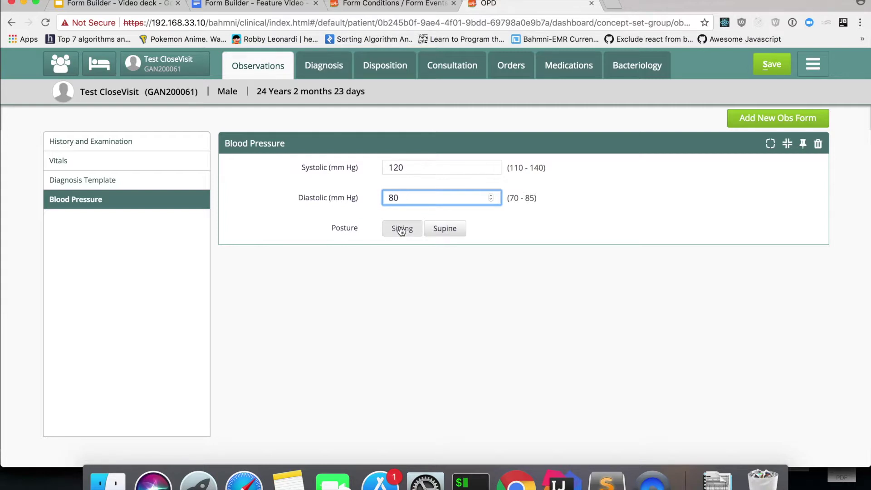
{"action": "key", "text": "BackSpace"}
{"action": "key", "text": "BackSpace"}
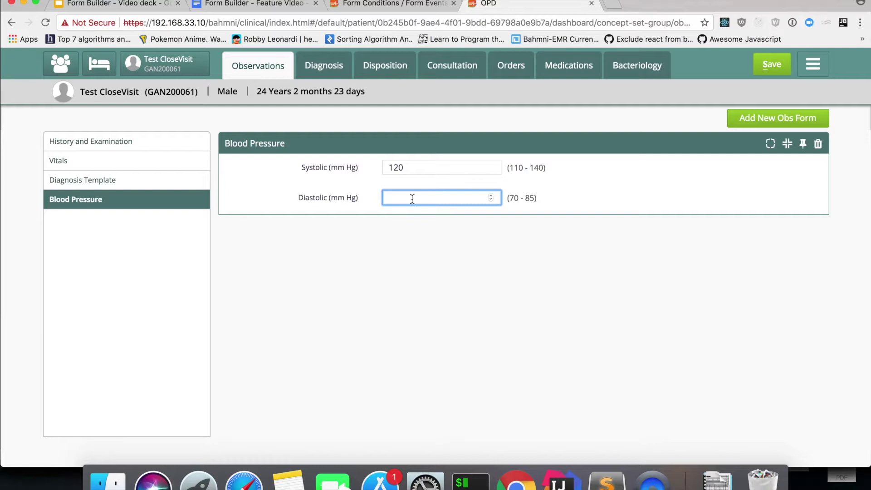
{"action": "type", "text": "80"}
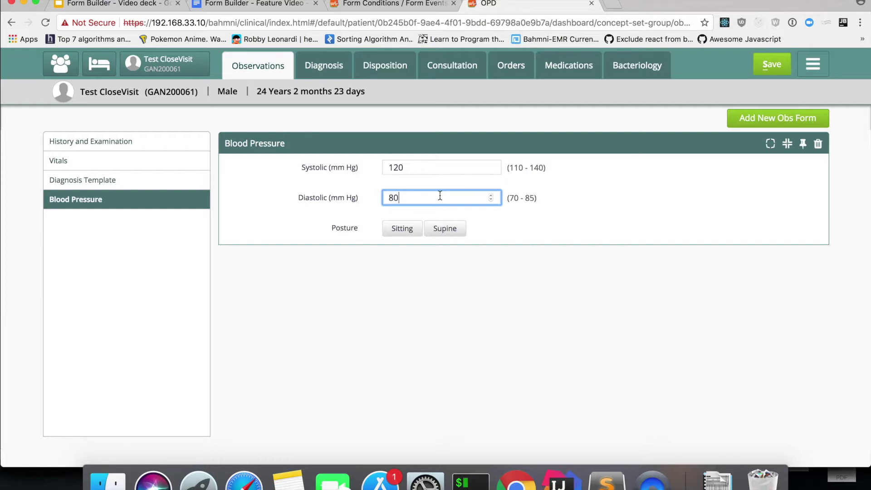
{"action": "left_click", "coordinate": [63, 67]}
Go from the Bahmni Home dashboard to the Implementer Interface's Form Builder
{"action": "left_click", "coordinate": [60, 65]}
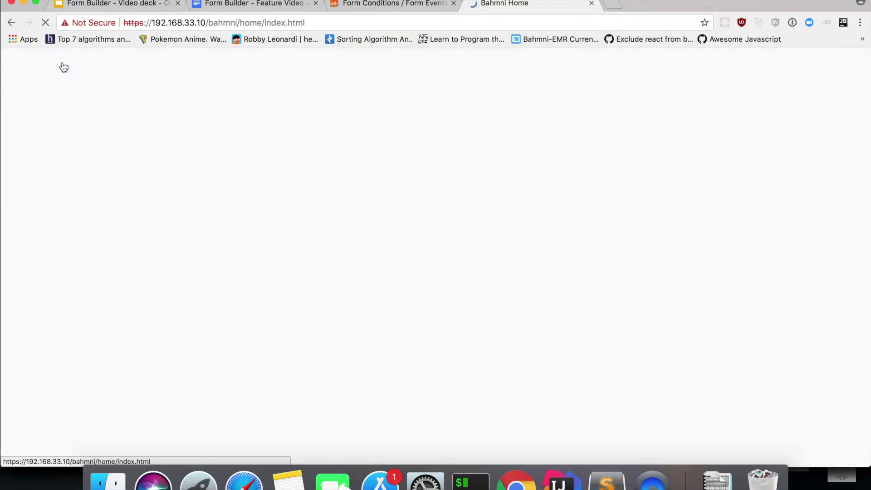
{"action": "scroll", "coordinate": [263, 259], "scroll_direction": "down", "scroll_amount": 3}
{"action": "left_click", "coordinate": [325, 372]}
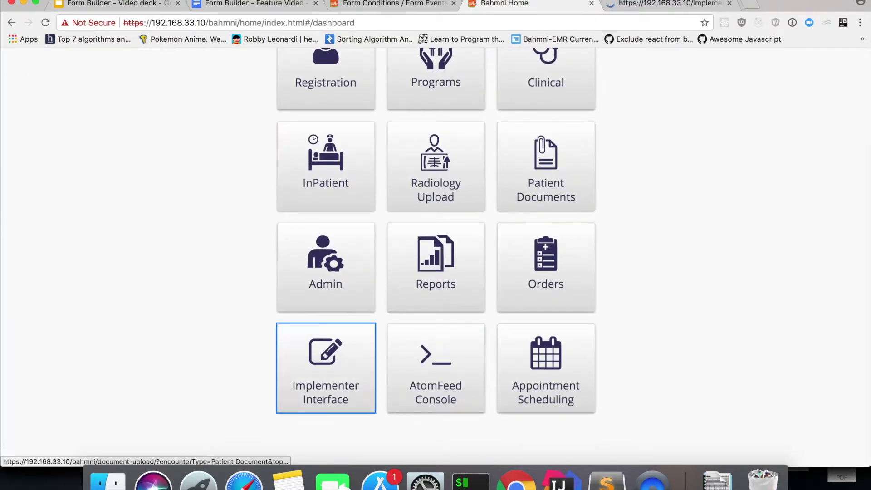
{"action": "left_click_drag", "start_coordinate": [666, 2], "coordinate": [565, 5]}
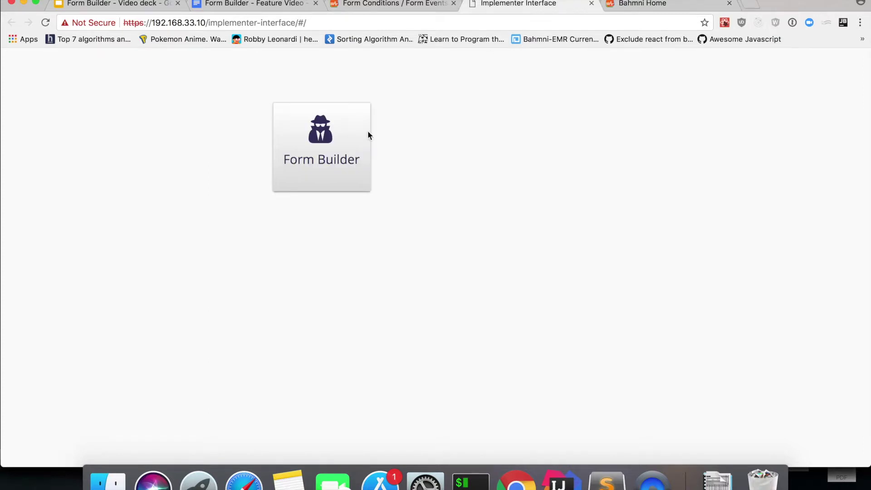
{"action": "left_click", "coordinate": [333, 147]}
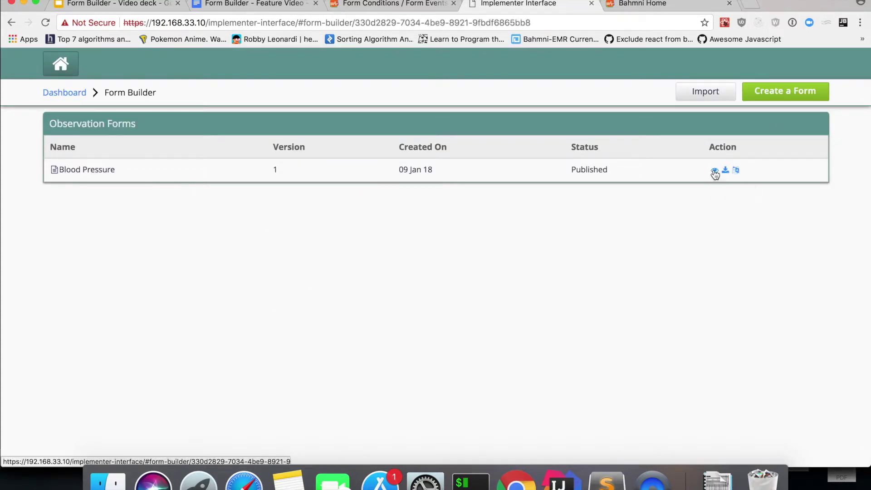
Reopen the published Blood Pressure form as a draft and open Systolic's control-event code
{"action": "left_click", "coordinate": [714, 171]}
{"action": "scroll", "coordinate": [588, 213], "scroll_direction": "down", "scroll_amount": 1}
{"action": "left_click", "coordinate": [560, 121]}
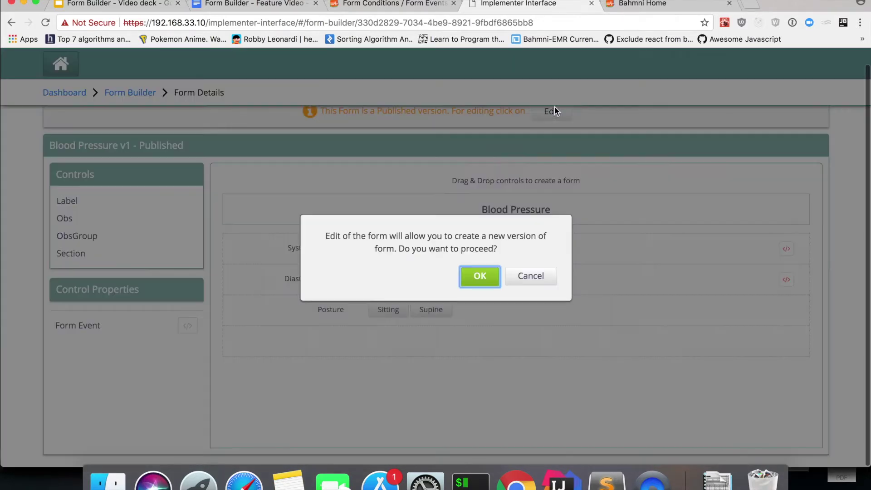
{"action": "left_click", "coordinate": [478, 274]}
{"action": "left_click", "coordinate": [332, 237]}
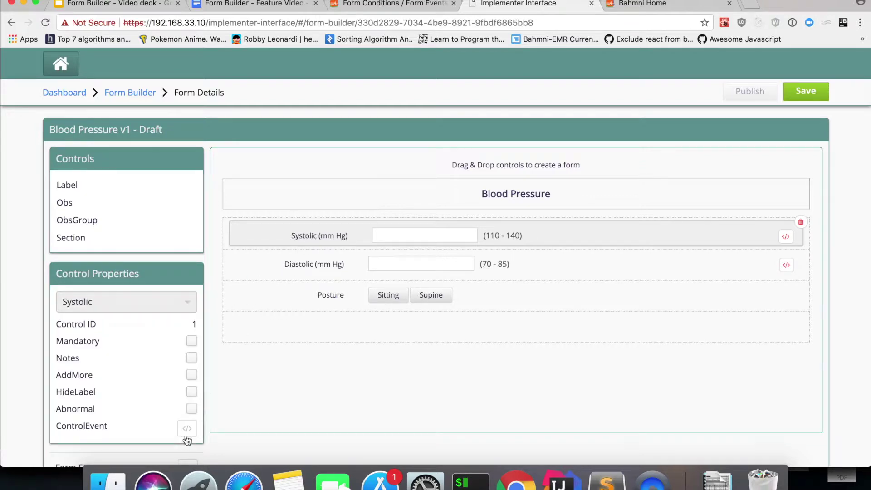
{"action": "left_click", "coordinate": [187, 428]}
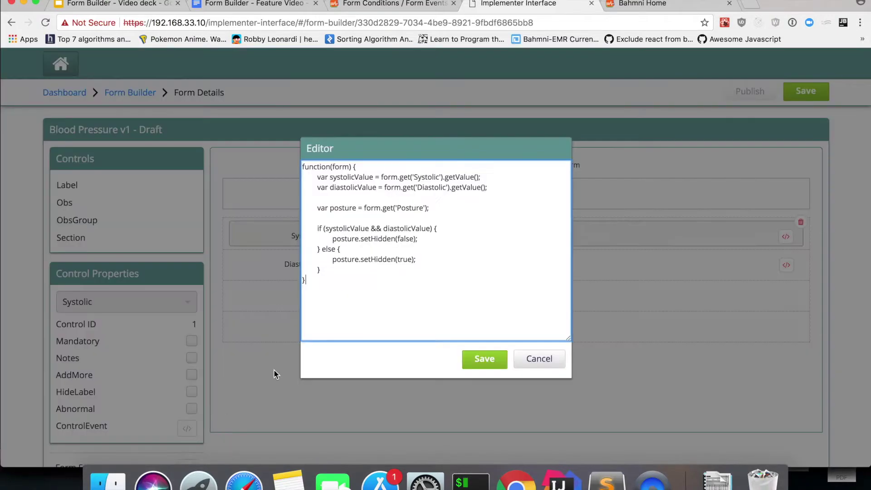
In Systolic's script, change the if-branch Posture call from setHidden(false) to setEnabled(true)
{"action": "left_click", "coordinate": [396, 241]}
{"action": "key", "text": "BackSpace"}
{"action": "key", "text": "BackSpace"}
{"action": "key", "text": "BackSpace"}
{"action": "key", "text": "BackSpace"}
{"action": "key", "text": "BackSpace"}
{"action": "key", "text": "BackSpace"}
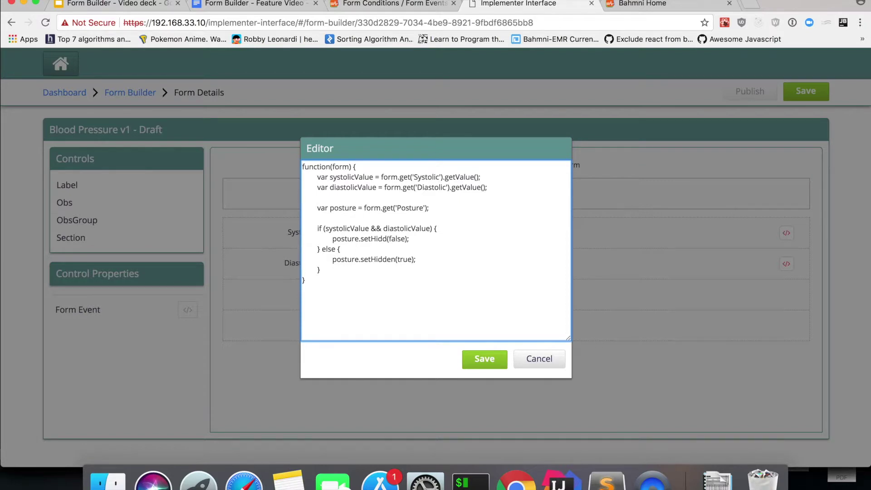
{"action": "type", "text": "Enabled"}
{"action": "key", "text": "BackSpace"}
{"action": "key", "text": "BackSpace"}
{"action": "key", "text": "BackSpace"}
{"action": "key", "text": "BackSpace"}
{"action": "key", "text": "BackSpace"}
{"action": "type", "text": "ture"}
{"action": "key", "text": "BackSpace"}
{"action": "key", "text": "BackSpace"}
{"action": "key", "text": "BackSpace"}
{"action": "type", "text": "rue"}
{"action": "left_click", "coordinate": [394, 259]}
{"action": "key", "text": "BackSpace"}
{"action": "key", "text": "BackSpace"}
{"action": "key", "text": "BackSpace"}
{"action": "key", "text": "BackSpace"}
{"action": "key", "text": "BackSpace"}
{"action": "key", "text": "BackSpace"}
{"action": "type", "text": "Enabled("}
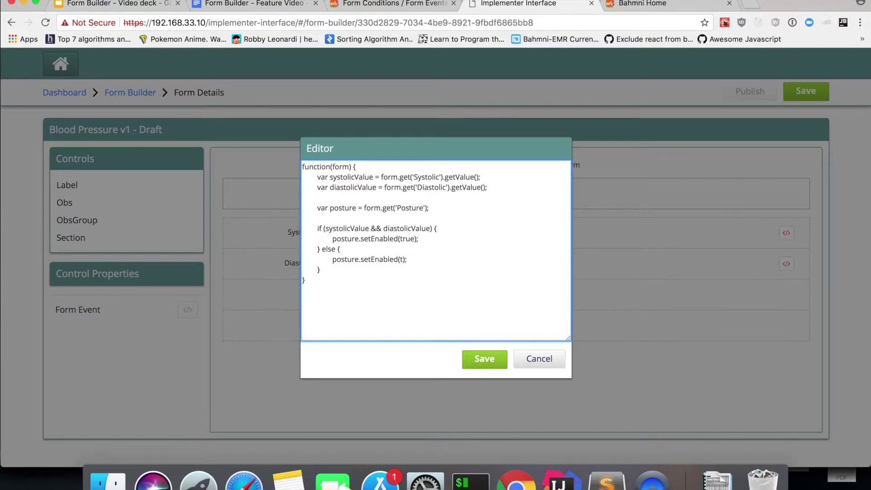
{"action": "type", "text": "false"}
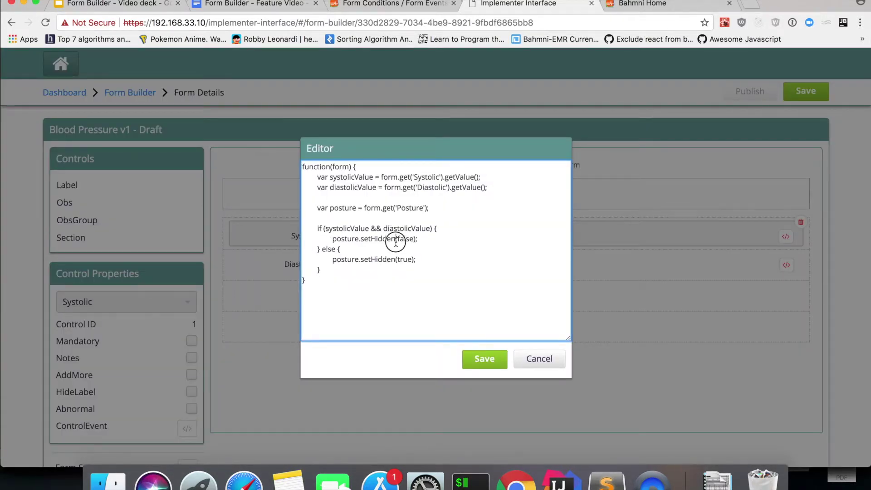
{"action": "key", "text": "BackSpace"}
{"action": "key", "text": "BackSpace"}
{"action": "key", "text": "BackSpace"}
{"action": "key", "text": "BackSpace"}
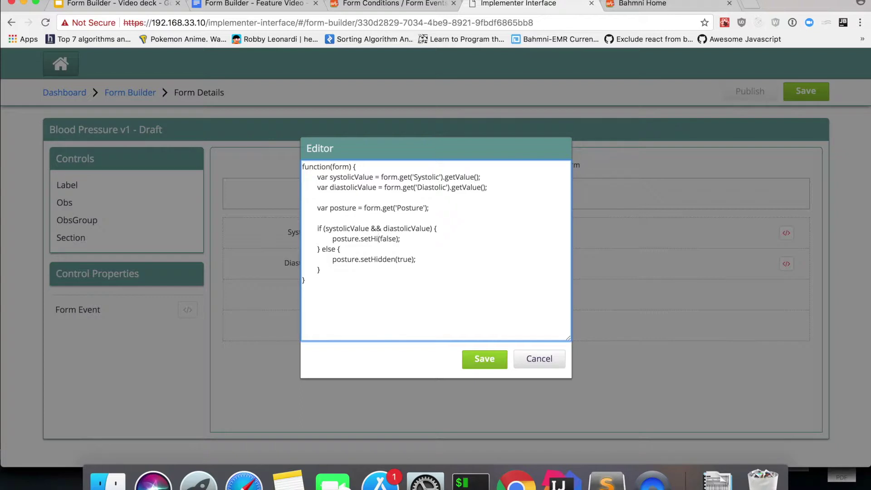
Change the else-branch call to setEnabled(false), then select the whole script and save it
{"action": "key", "text": "BackSpace"}
{"action": "key", "text": "BackSpace"}
{"action": "type", "text": "Enabled"}
{"action": "double_click", "coordinate": [408, 238]}
{"action": "type", "text": "true"}
{"action": "left_click", "coordinate": [396, 259]}
{"action": "key", "text": "BackSpace"}
{"action": "key", "text": "BackSpace"}
{"action": "key", "text": "BackSpace"}
{"action": "key", "text": "BackSpace"}
{"action": "key", "text": "BackSpace"}
{"action": "key", "text": "BackSpace"}
{"action": "type", "text": "enabl"}
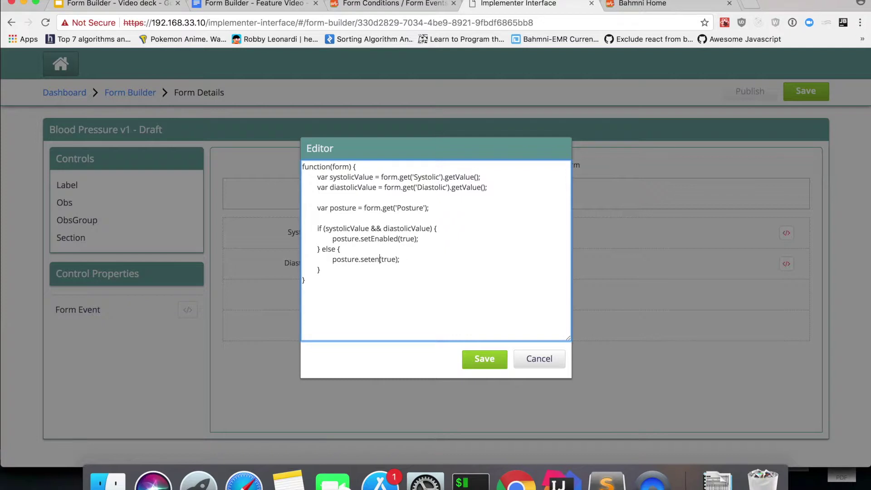
{"action": "type", "text": "ed"}
{"action": "key", "text": "BackSpace"}
{"action": "type", "text": "E"}
{"action": "left_click", "coordinate": [414, 259]}
{"action": "key", "text": "BackSpace"}
{"action": "key", "text": "BackSpace"}
{"action": "key", "text": "BackSpace"}
{"action": "key", "text": "BackSpace"}
{"action": "type", "text": "false"}
{"action": "key", "text": "super+a"}
{"action": "left_click", "coordinate": [481, 359]}
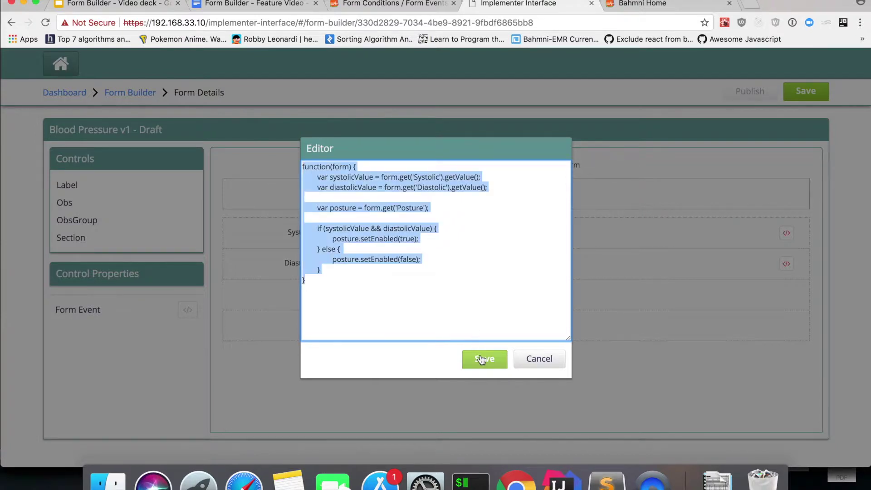
Replace Diastolic's control-event code with the pasted setEnabled script and save it
{"action": "left_click", "coordinate": [338, 269]}
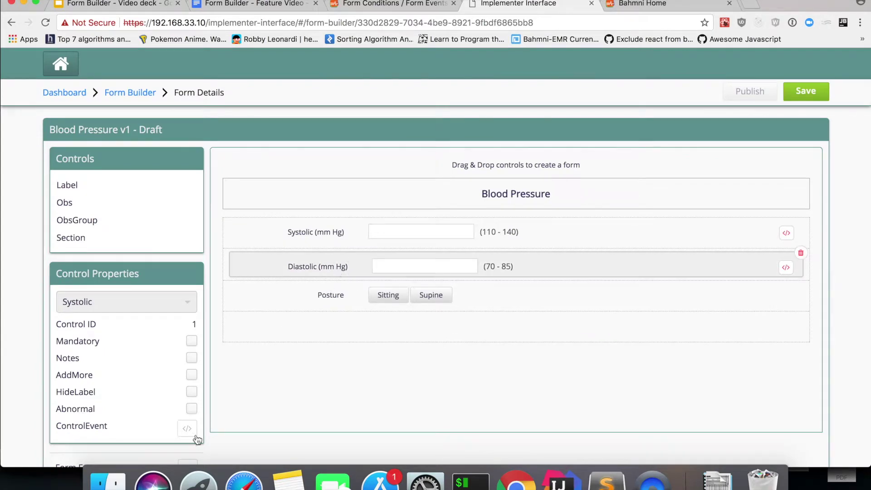
{"action": "left_click", "coordinate": [186, 428]}
{"action": "left_click", "coordinate": [344, 271]}
{"action": "key", "text": "super+a"}
{"action": "key", "text": "super+c"}
{"action": "key", "text": "BackSpace"}
{"action": "key", "text": "super+v"}
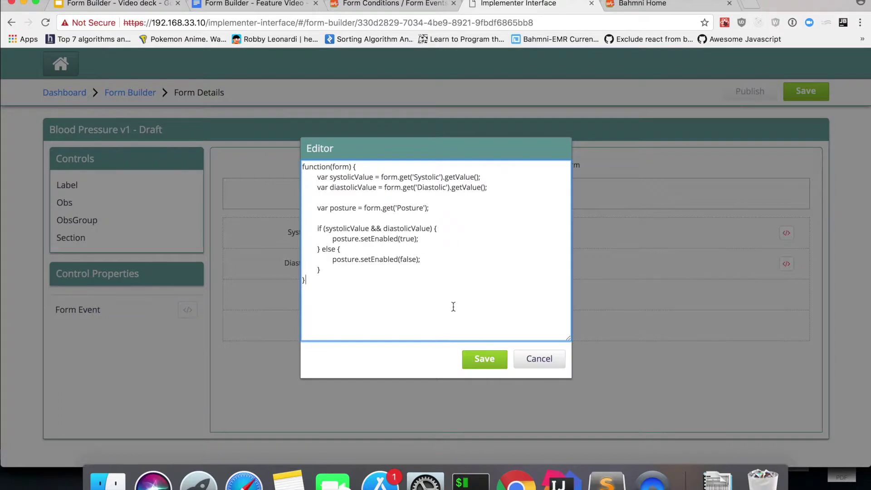
{"action": "left_click", "coordinate": [477, 355]}
Replace the form-level event code with the pasted setEnabled script and save it
{"action": "left_click", "coordinate": [350, 326]}
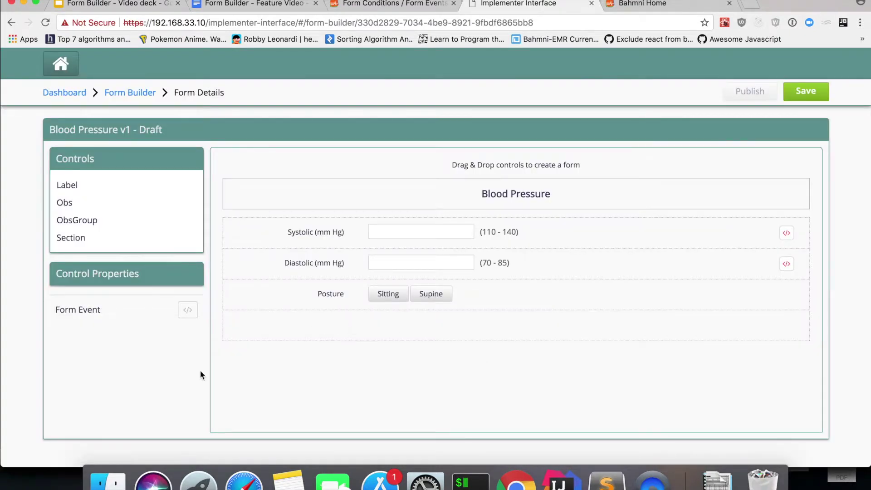
{"action": "left_click", "coordinate": [187, 310]}
{"action": "key", "text": "super+a"}
{"action": "key", "text": "BackSpace"}
{"action": "key", "text": "super+v"}
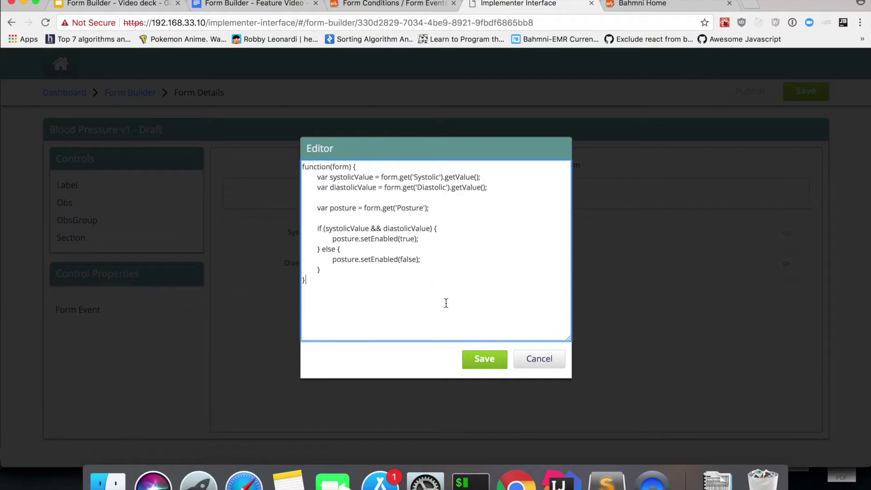
{"action": "left_click", "coordinate": [484, 361]}
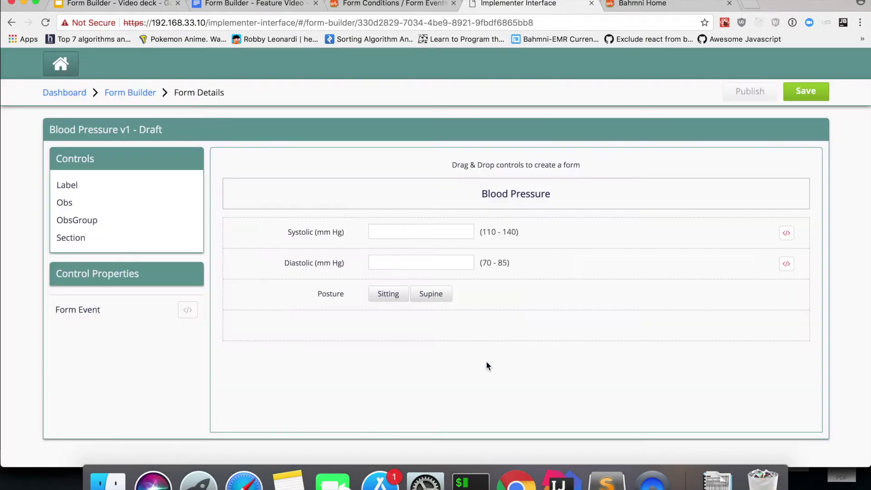
Save and publish Blood Pressure as version 2, then go to Bahmni Clinical
{"action": "left_click", "coordinate": [801, 92]}
{"action": "left_click", "coordinate": [745, 92]}
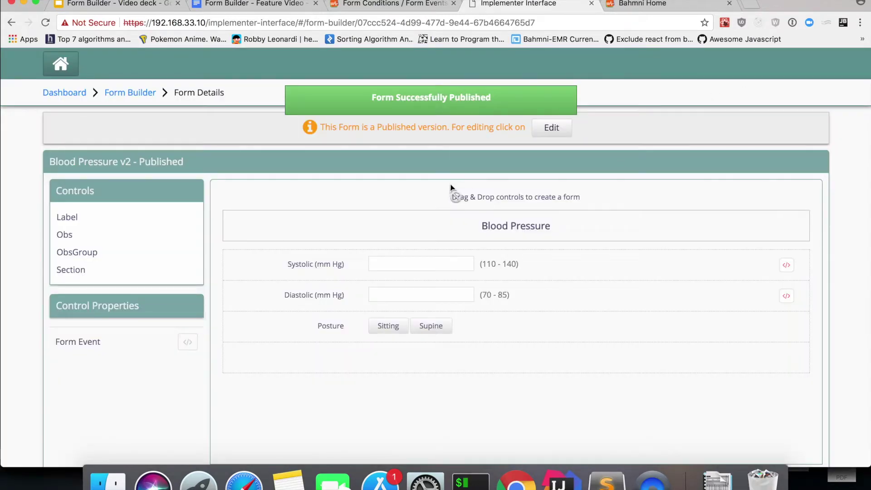
{"action": "left_click", "coordinate": [644, 2]}
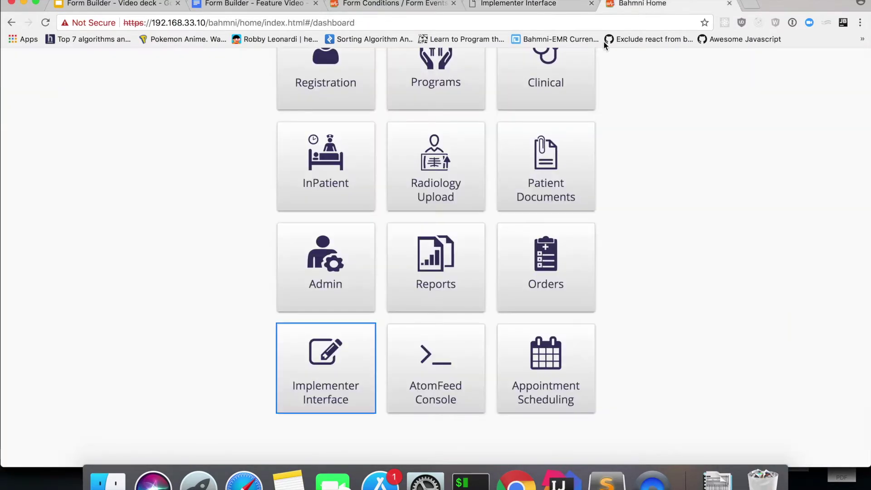
{"action": "left_click", "coordinate": [323, 372]}
{"action": "scroll", "coordinate": [320, 364], "scroll_direction": "left", "scroll_amount": 5}
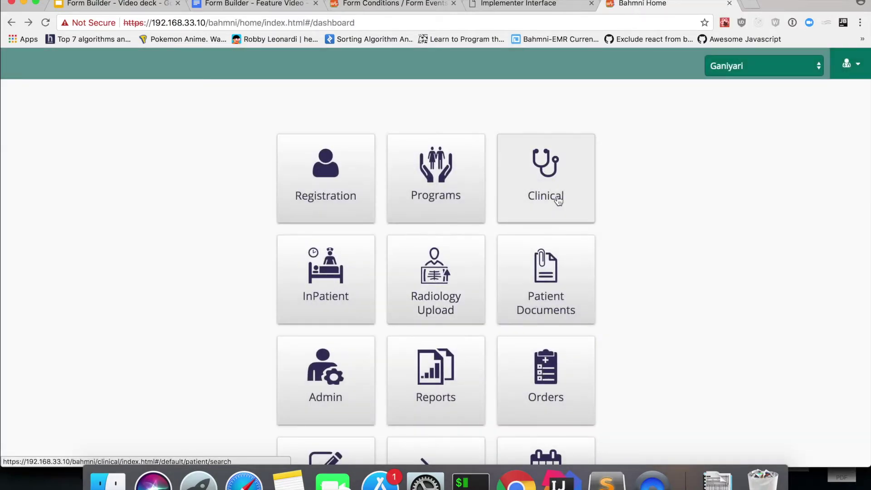
{"action": "left_click", "coordinate": [556, 201]}
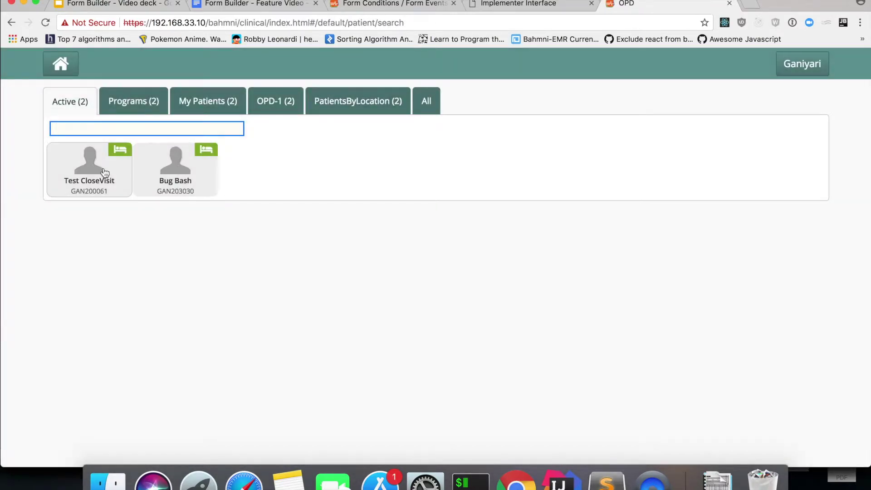
Start a consultation for the test patient and add the Blood Pressure obs form
{"action": "left_click", "coordinate": [103, 168]}
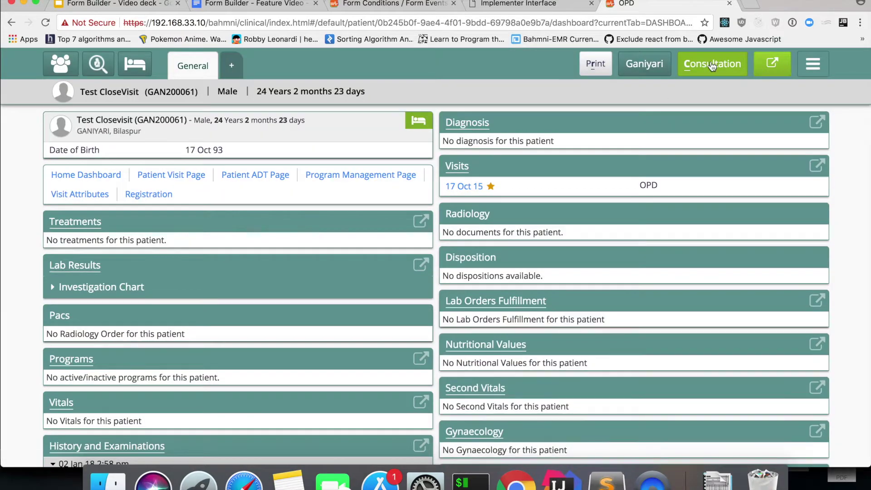
{"action": "left_click", "coordinate": [712, 66]}
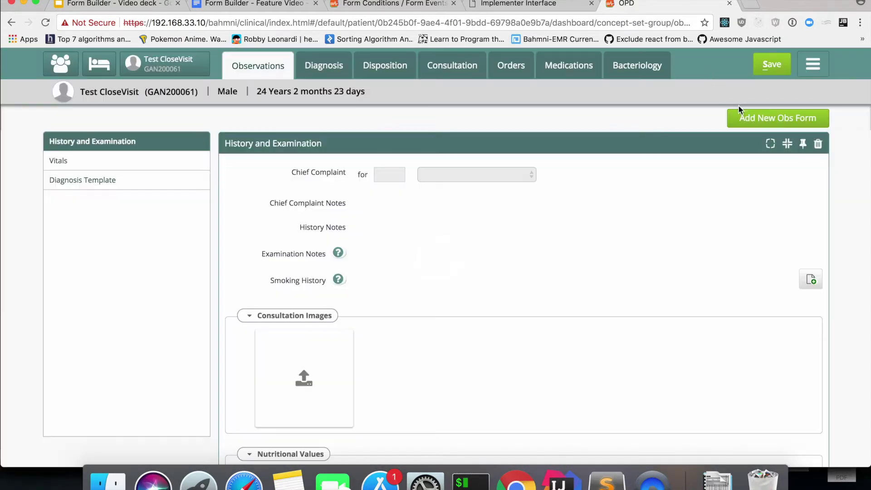
{"action": "left_click", "coordinate": [747, 122]}
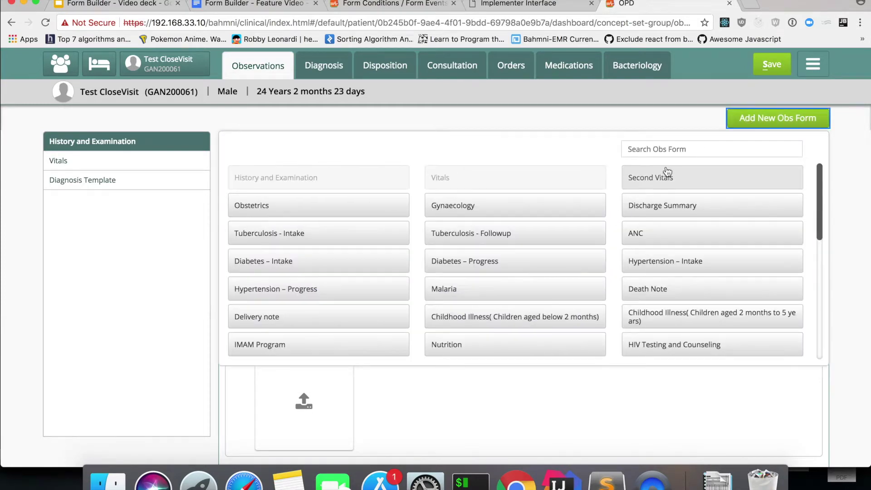
{"action": "left_click", "coordinate": [668, 148]}
{"action": "type", "text": "blo"}
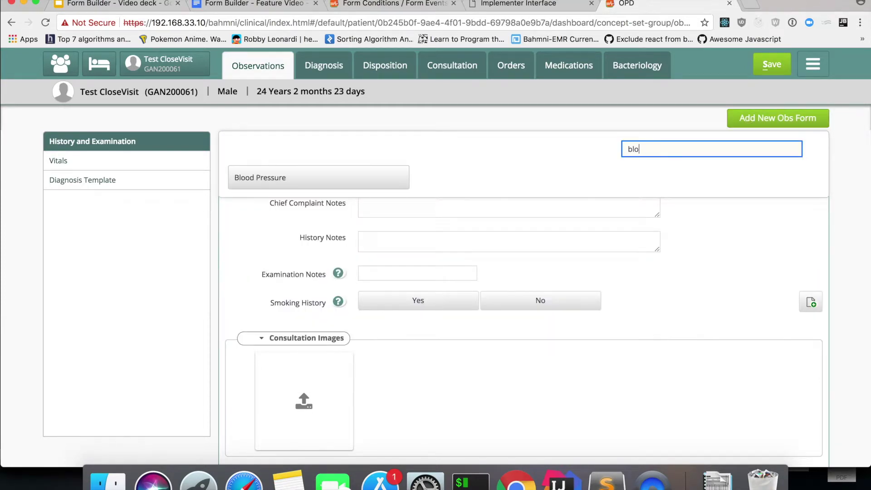
{"action": "left_click", "coordinate": [369, 181]}
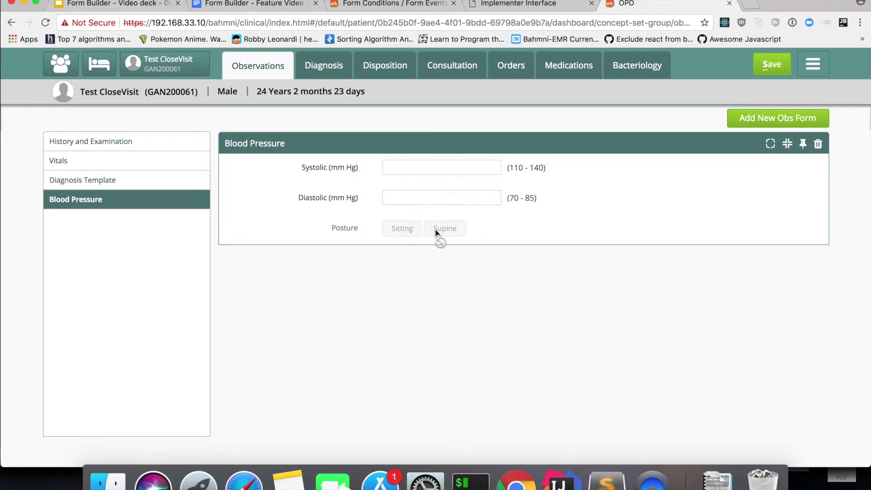
Enter Systolic 120 and Diastolic 80, retyping Diastolic twice to test Posture
{"action": "left_click", "coordinate": [412, 170]}
{"action": "type", "text": "120"}
{"action": "left_click", "coordinate": [411, 198]}
{"action": "type", "text": "80"}
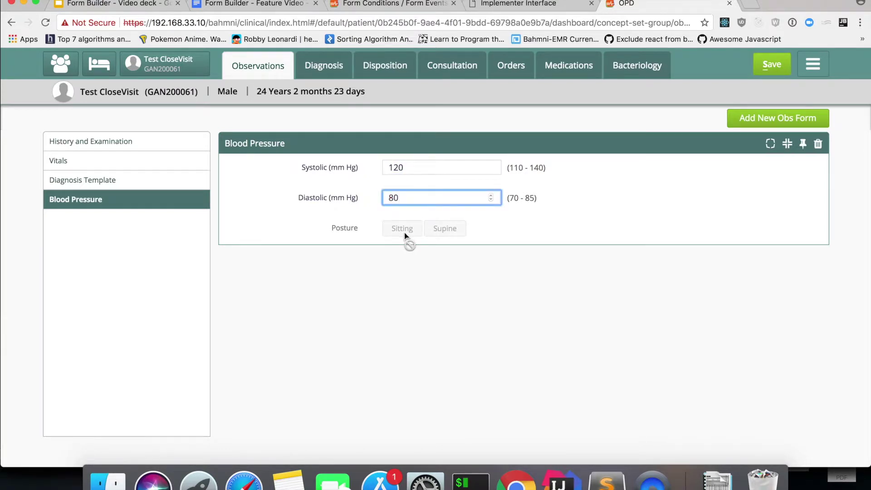
{"action": "key", "text": "BackSpace"}
{"action": "key", "text": "BackSpace"}
{"action": "type", "text": "80"}
{"action": "key", "text": "BackSpace"}
{"action": "key", "text": "BackSpace"}
{"action": "type", "text": "80"}
{"action": "left_click", "coordinate": [521, 4]}
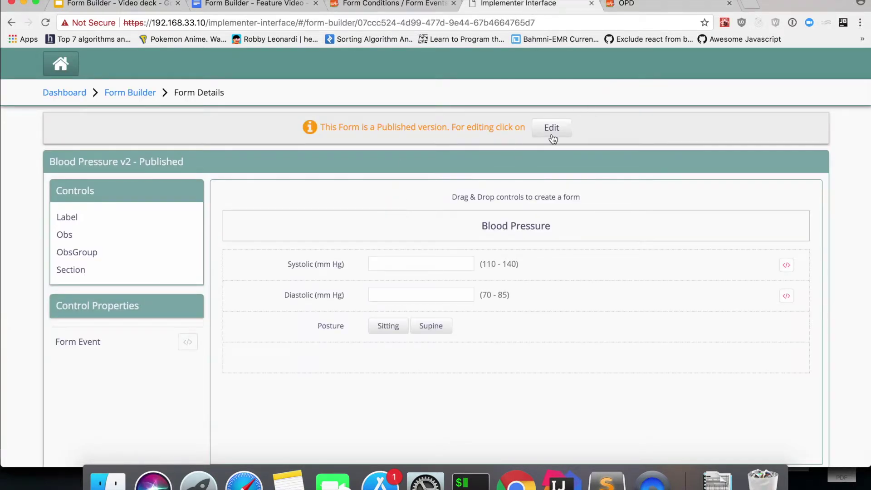
Reopen Blood Pressure as an editable draft and open Diastolic's control-event code
{"action": "left_click", "coordinate": [551, 128]}
{"action": "left_click", "coordinate": [488, 272]}
{"action": "left_click", "coordinate": [337, 267]}
{"action": "left_click", "coordinate": [189, 428]}
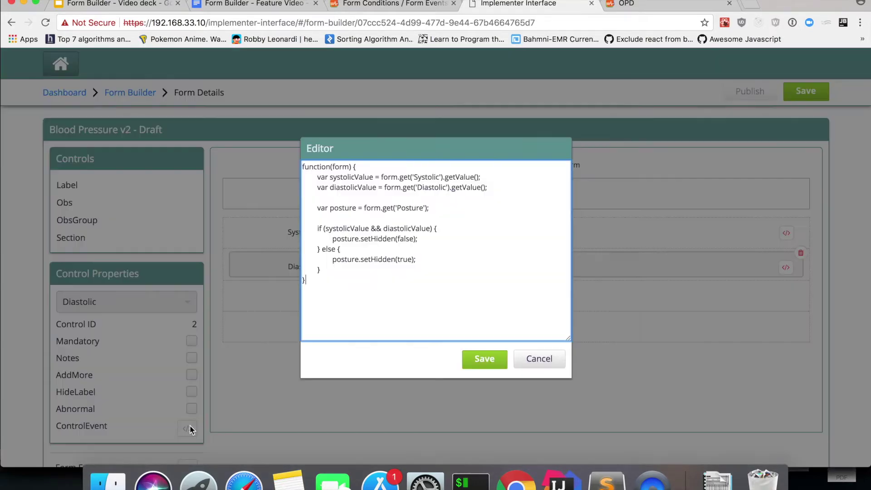
Change Diastolic's Posture calls to setEnabled(true) and setEnabled(false), and save the code
{"action": "left_click", "coordinate": [395, 249]}
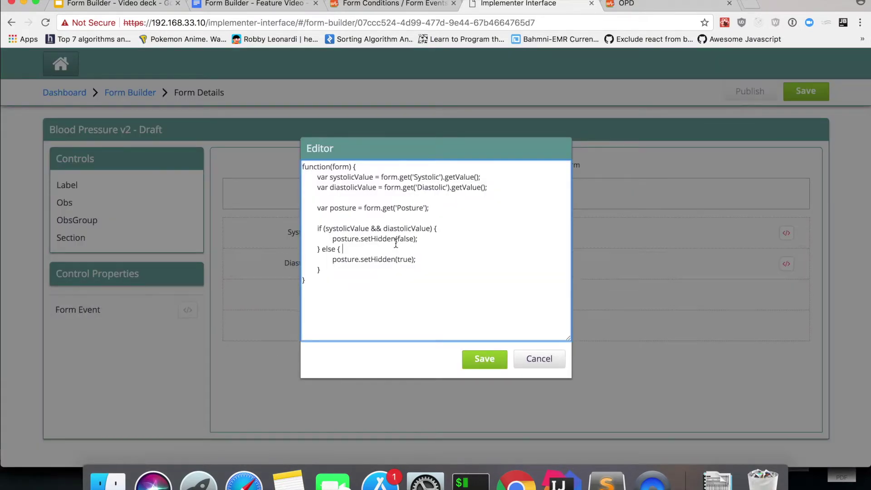
{"action": "left_click", "coordinate": [395, 239]}
{"action": "key", "text": "BackSpace"}
{"action": "key", "text": "BackSpace"}
{"action": "key", "text": "BackSpace"}
{"action": "key", "text": "BackSpace"}
{"action": "key", "text": "BackSpace"}
{"action": "key", "text": "BackSpace"}
{"action": "type", "text": "Enabled"}
{"action": "key", "text": "BackSpace"}
{"action": "key", "text": "BackSpace"}
{"action": "key", "text": "BackSpace"}
{"action": "key", "text": "BackSpace"}
{"action": "key", "text": "BackSpace"}
{"action": "key", "text": "BackSpace"}
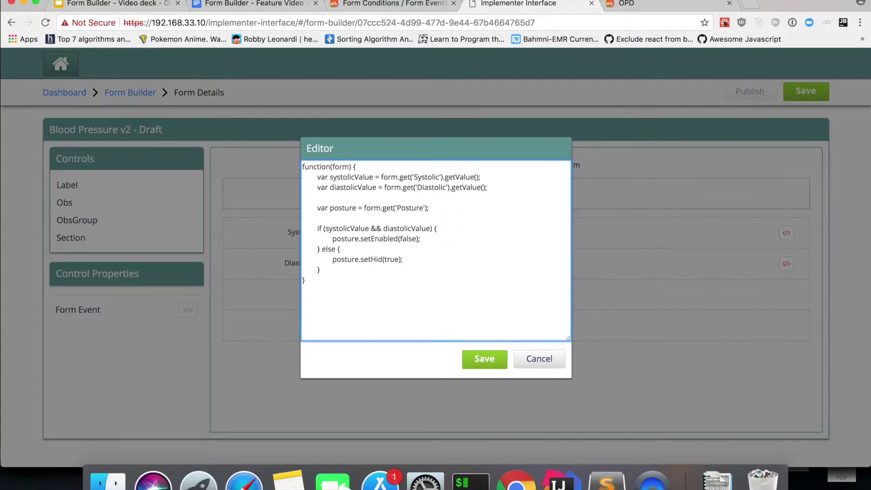
{"action": "type", "text": "Enabled"}
{"action": "double_click", "coordinate": [408, 239]}
{"action": "type", "text": "true"}
{"action": "double_click", "coordinate": [408, 259]}
{"action": "type", "text": "false"}
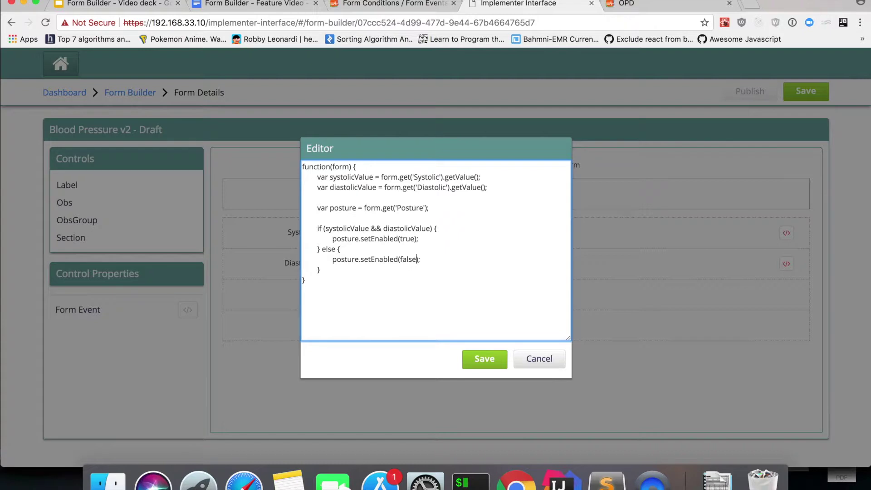
{"action": "left_click", "coordinate": [486, 363]}
Check Systolic's and the form-level event code unchanged, then save and publish version 3
{"action": "left_click", "coordinate": [340, 235]}
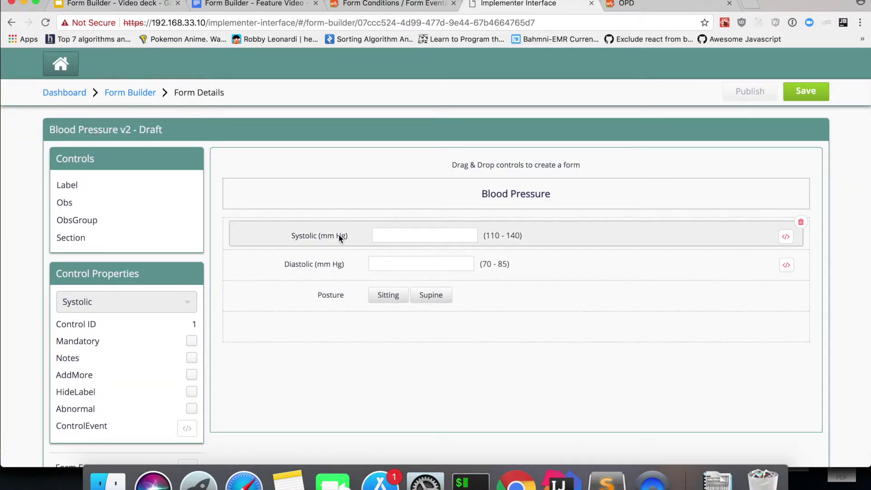
{"action": "left_click", "coordinate": [187, 428]}
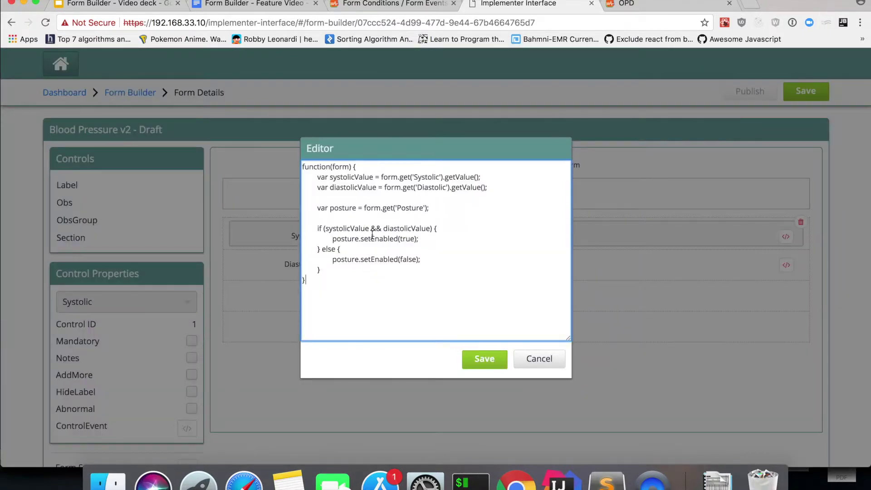
{"action": "left_click", "coordinate": [536, 361]}
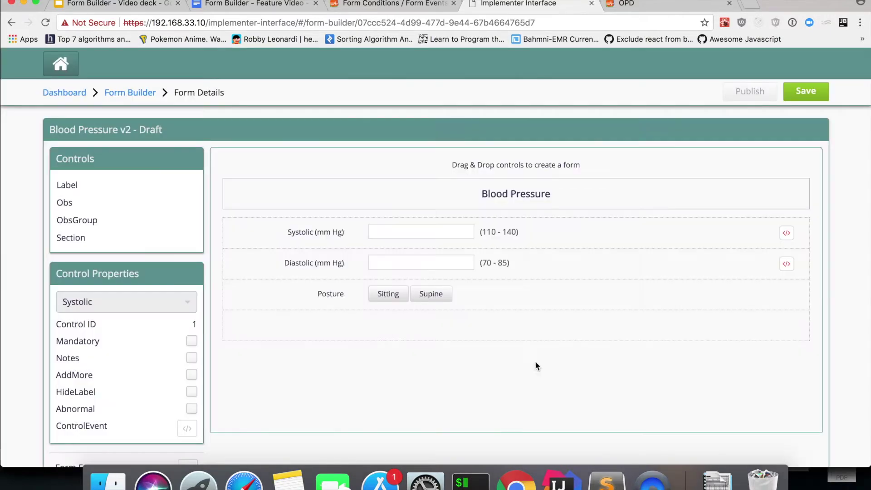
{"action": "left_click", "coordinate": [324, 334]}
{"action": "left_click", "coordinate": [188, 312]}
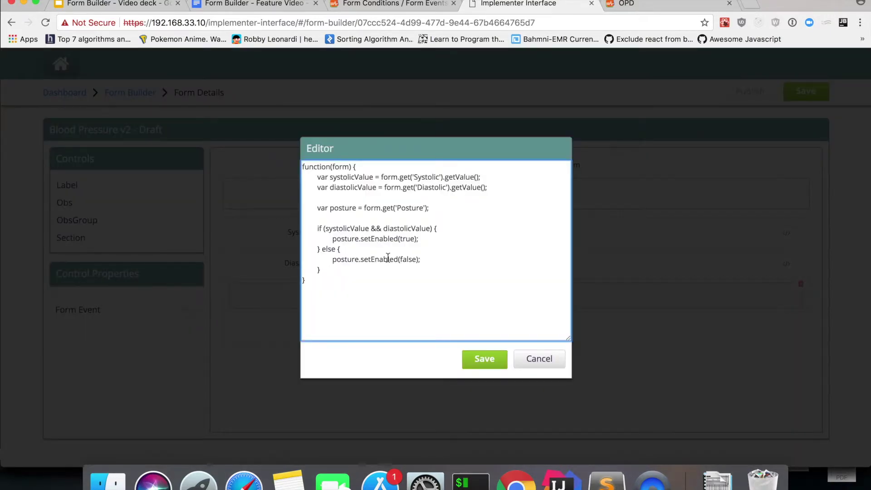
{"action": "left_click", "coordinate": [536, 361]}
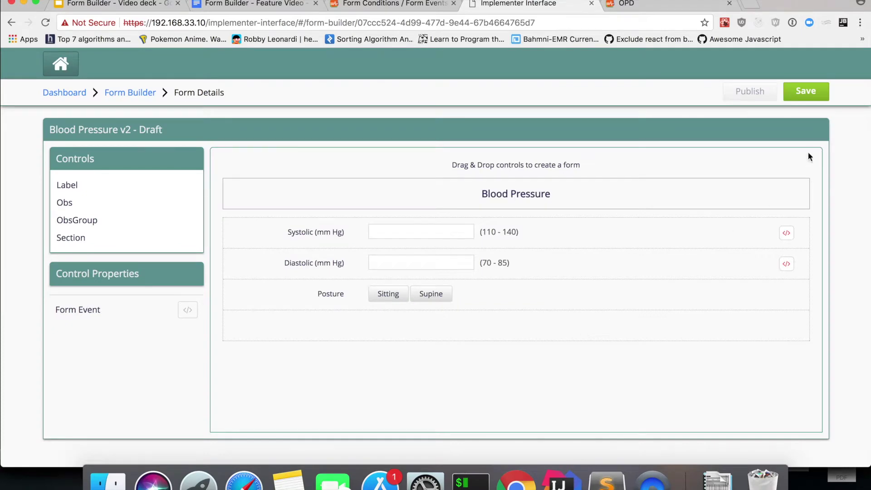
{"action": "left_click", "coordinate": [805, 96]}
{"action": "left_click", "coordinate": [750, 91]}
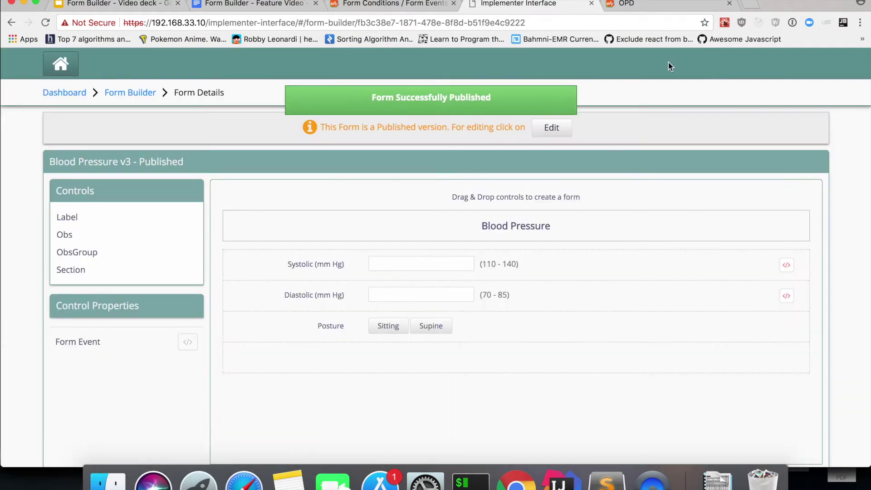
Reload the patient consultation and add the Blood Pressure obs form again
{"action": "left_click", "coordinate": [634, 5]}
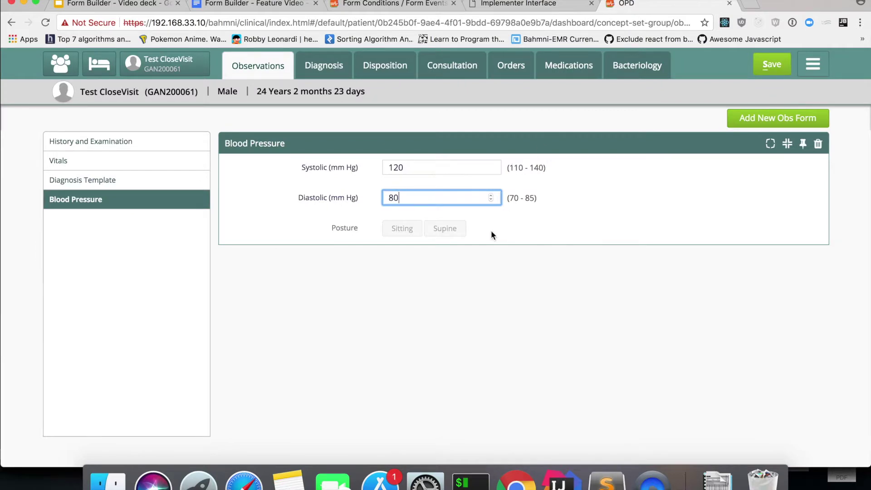
{"action": "key", "text": "super+r"}
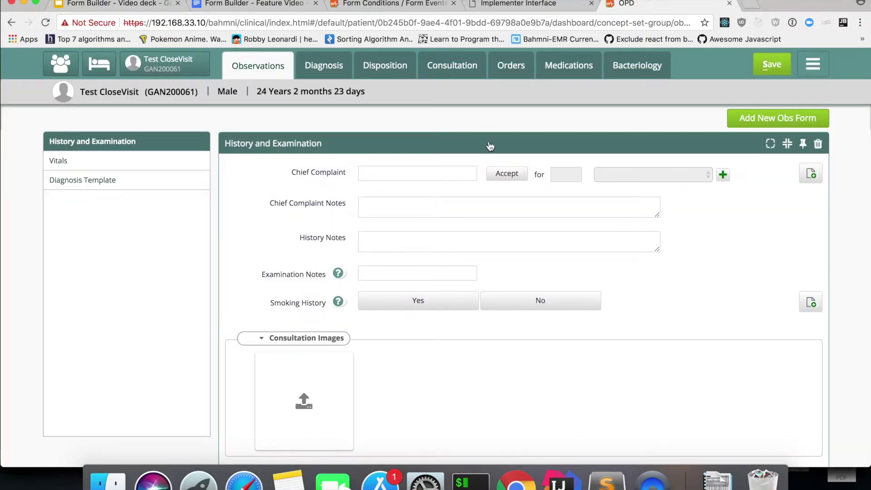
{"action": "left_click", "coordinate": [746, 113]}
{"action": "left_click", "coordinate": [672, 153]}
{"action": "type", "text": "blood"}
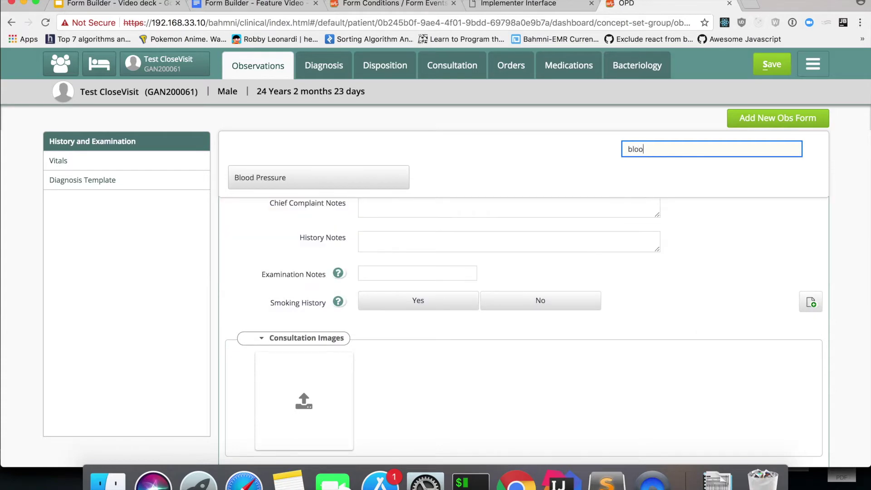
{"action": "left_click", "coordinate": [353, 182]}
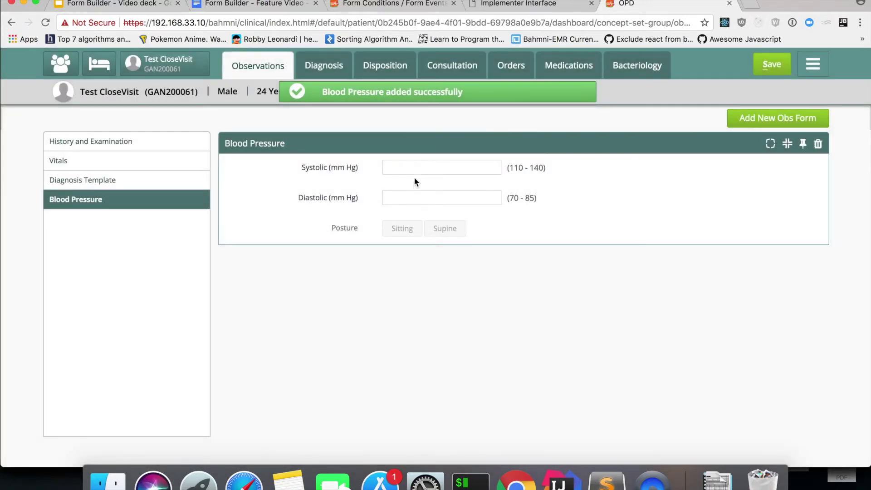
Enter 120/80, toggle Sitting posture on and off twice, then erase the diastolic value
{"action": "left_click", "coordinate": [422, 166]}
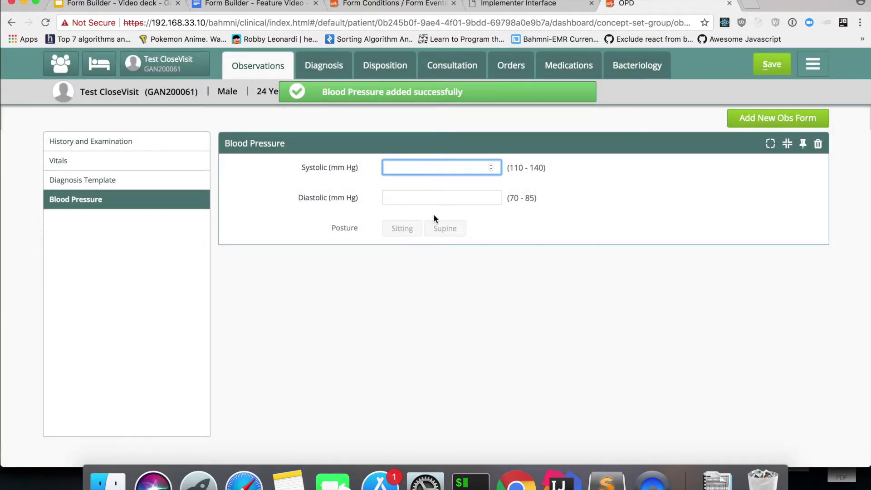
{"action": "type", "text": "120"}
{"action": "left_click", "coordinate": [422, 197]}
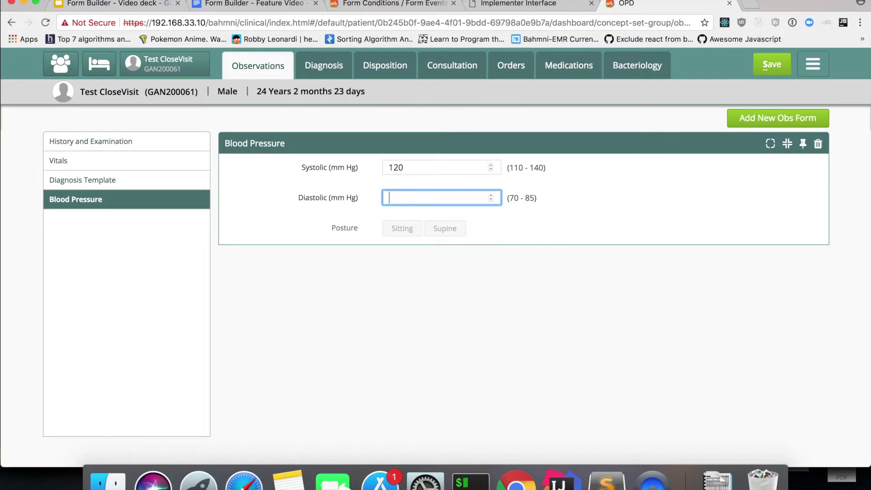
{"action": "type", "text": "80"}
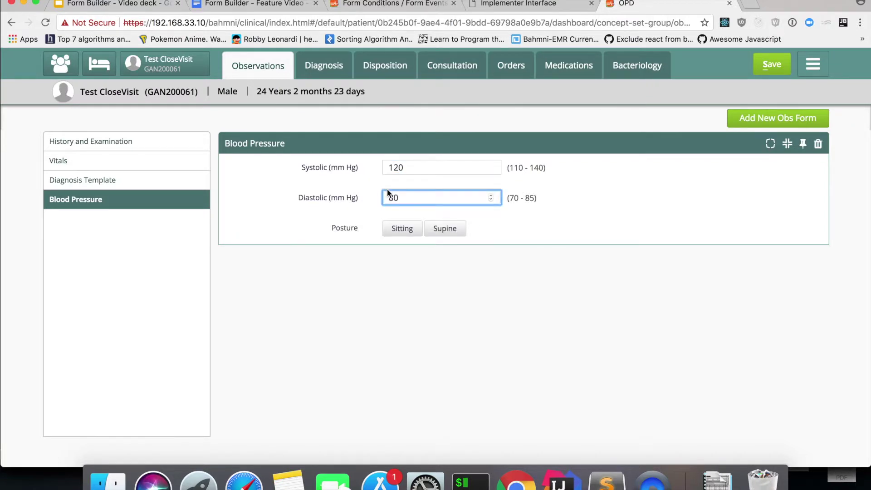
{"action": "left_click", "coordinate": [402, 238]}
{"action": "left_click", "coordinate": [402, 238]}
{"action": "left_click", "coordinate": [402, 239]}
{"action": "left_click", "coordinate": [402, 238]}
{"action": "left_click", "coordinate": [407, 193]}
{"action": "key", "text": "BackSpace"}
{"action": "key", "text": "BackSpace"}
Re-enter Systolic 120 and Diastolic 80 and choose Sitting as the posture
{"action": "double_click", "coordinate": [432, 168]}
{"action": "key", "text": "BackSpace"}
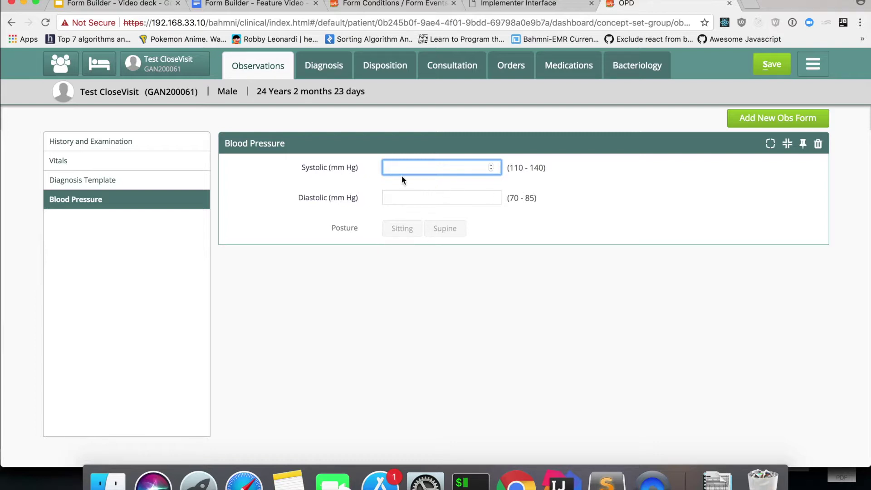
{"action": "type", "text": "120"}
{"action": "key", "text": "Tab"}
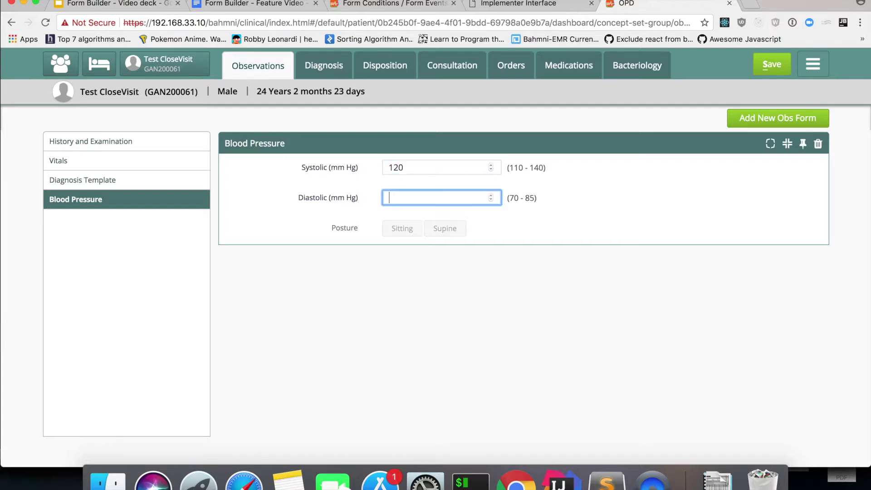
{"action": "type", "text": "80"}
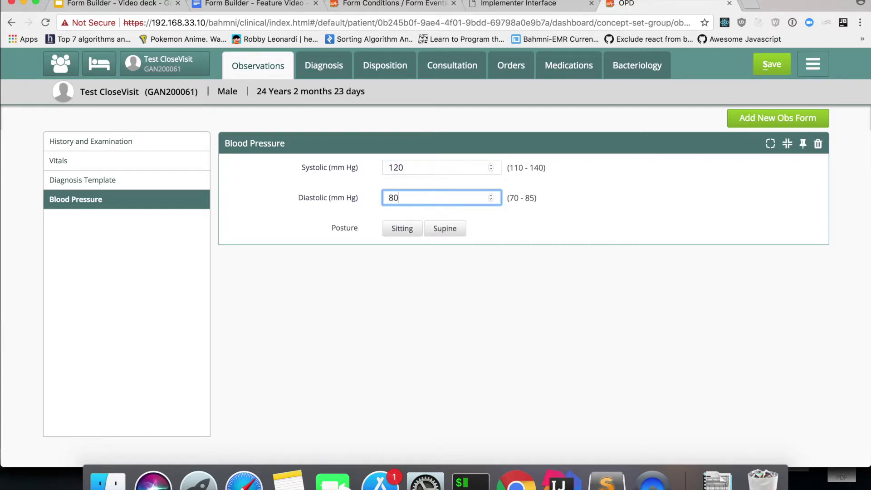
{"action": "left_click", "coordinate": [393, 232]}
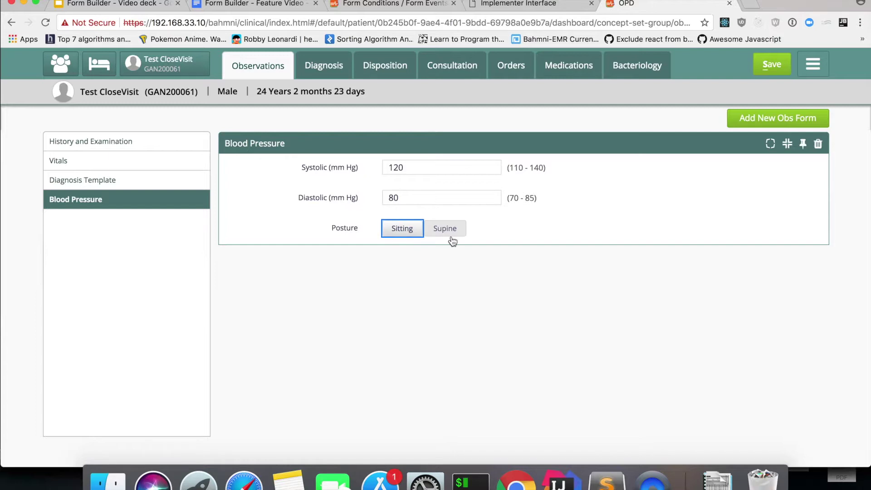
Clear both the diastolic and systolic readings, then return to the form designer
{"action": "double_click", "coordinate": [427, 197]}
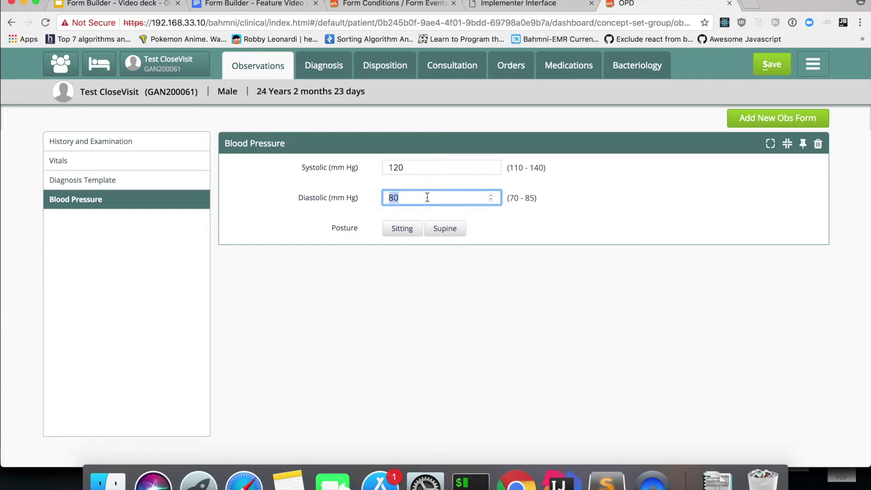
{"action": "key", "text": "BackSpace"}
{"action": "double_click", "coordinate": [453, 165]}
{"action": "key", "text": "BackSpace"}
{"action": "left_click", "coordinate": [521, 219]}
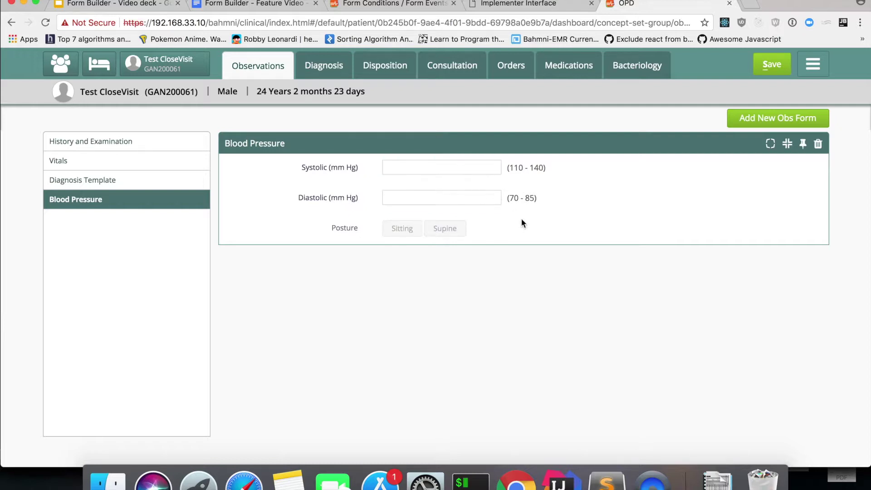
{"action": "left_click", "coordinate": [510, 2]}
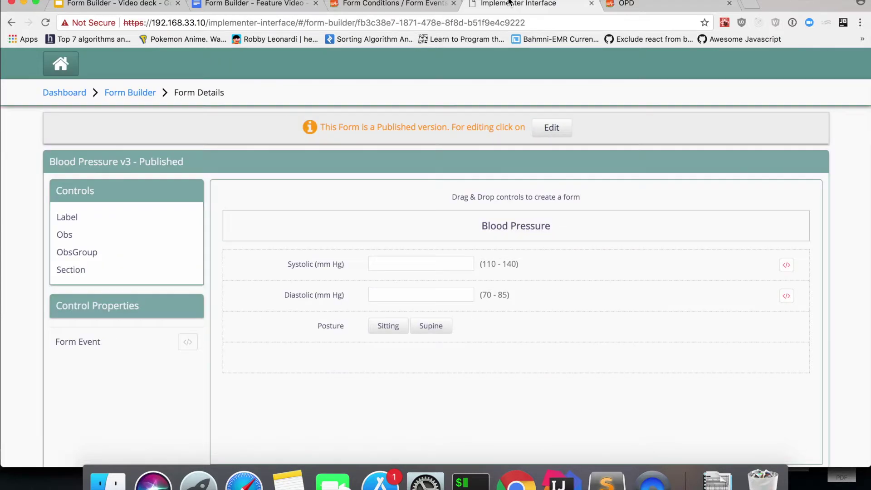
Create a new form named 'Nutritional Values' from the observation forms list
{"action": "left_click", "coordinate": [150, 93]}
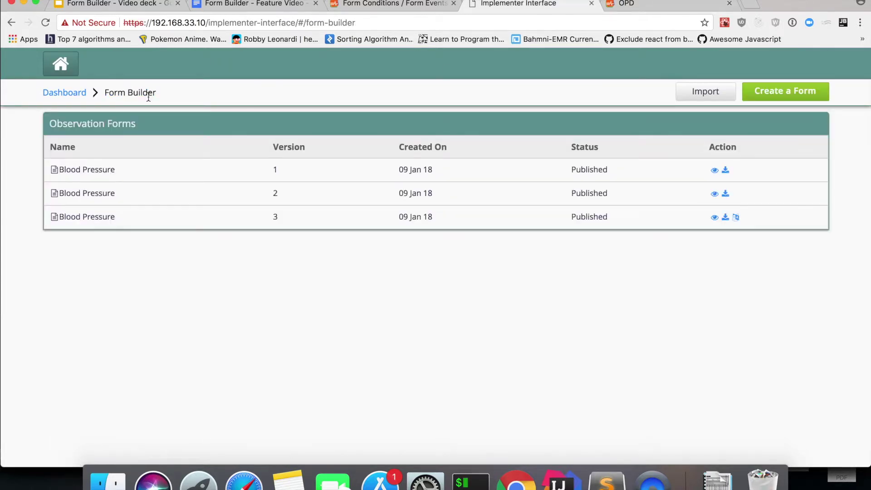
{"action": "left_click", "coordinate": [782, 91]}
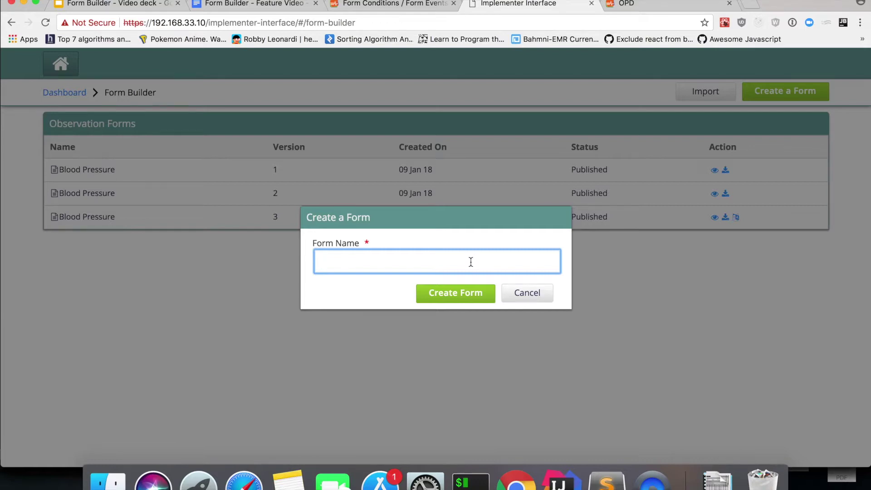
{"action": "type", "text": "Nutritional Values"}
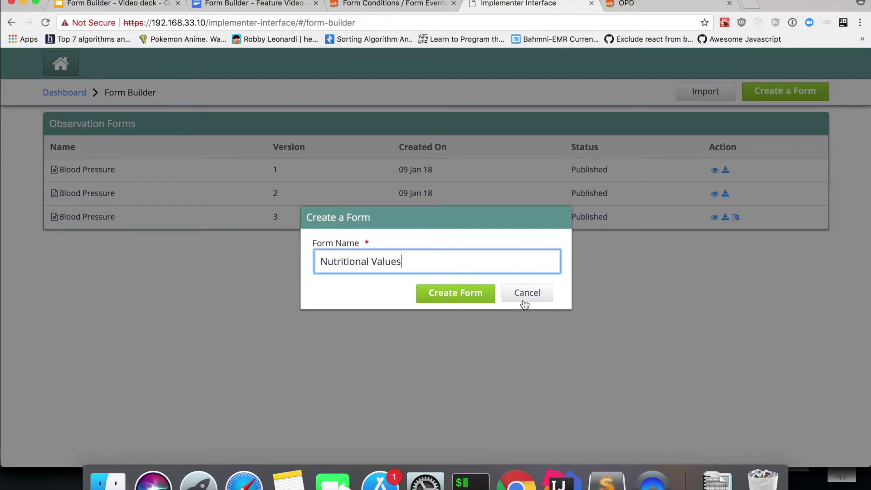
{"action": "left_click", "coordinate": [481, 294]}
Drag an Obs control into the first row and open its concept search
{"action": "left_click_drag", "start_coordinate": [140, 209], "coordinate": [321, 229]}
{"action": "left_click", "coordinate": [286, 229]}
{"action": "left_click", "coordinate": [130, 296]}
Set the first Obs field to HEIGHT and add a second Obs field set to WEIGHT
{"action": "type", "text": "heigh"}
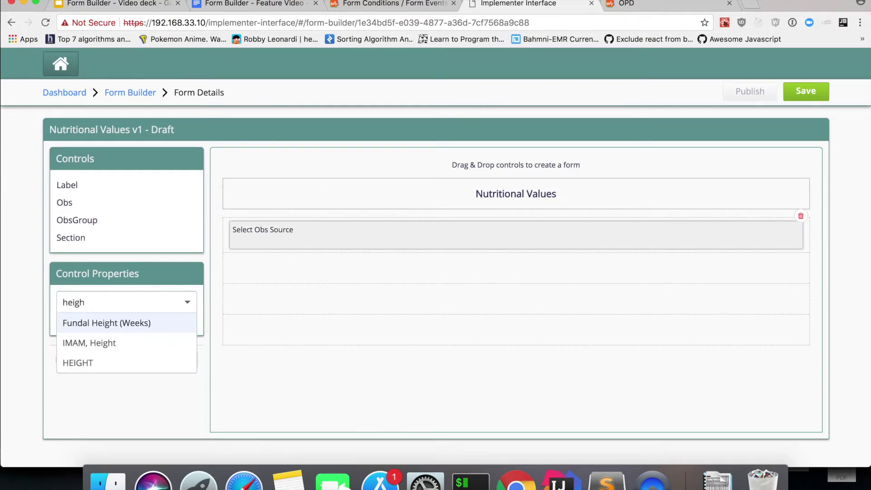
{"action": "left_click", "coordinate": [78, 362]}
{"action": "left_click_drag", "start_coordinate": [117, 200], "coordinate": [287, 258]}
{"action": "left_click", "coordinate": [288, 259]}
{"action": "left_click", "coordinate": [152, 296]}
{"action": "type", "text": "weigh"}
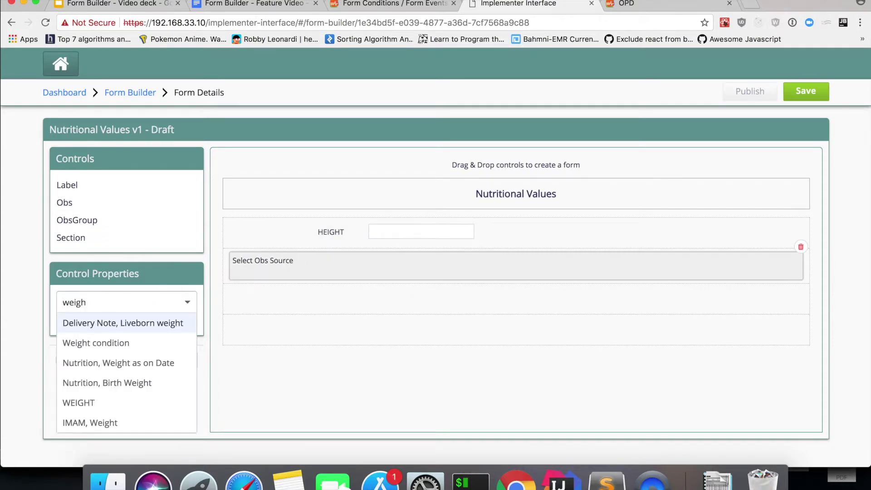
{"action": "key", "text": "Down"}
{"action": "key", "text": "Down"}
{"action": "key", "text": "Down"}
{"action": "key", "text": "Down"}
{"action": "key", "text": "Return"}
Add a third-row Obs field set to the BMI concept, then review the HEIGHT field
{"action": "left_click_drag", "start_coordinate": [163, 209], "coordinate": [360, 298]}
{"action": "left_click", "coordinate": [270, 285]}
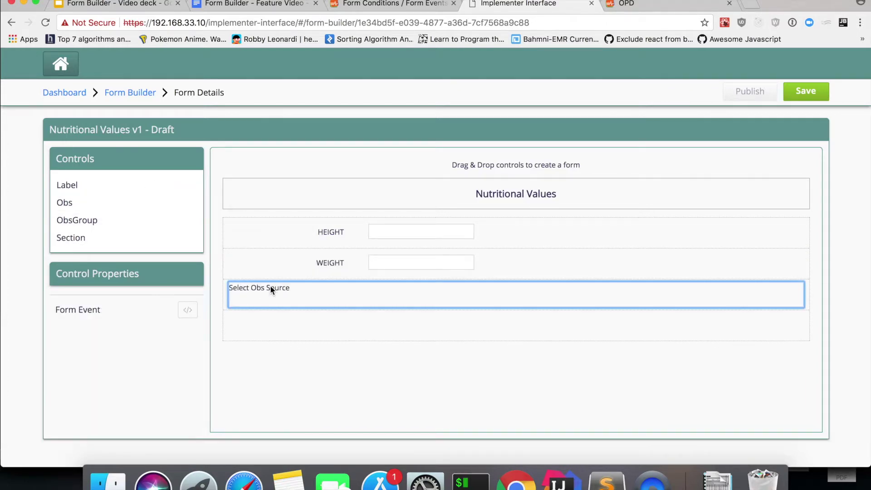
{"action": "left_click", "coordinate": [141, 301]}
{"action": "type", "text": "bmi"}
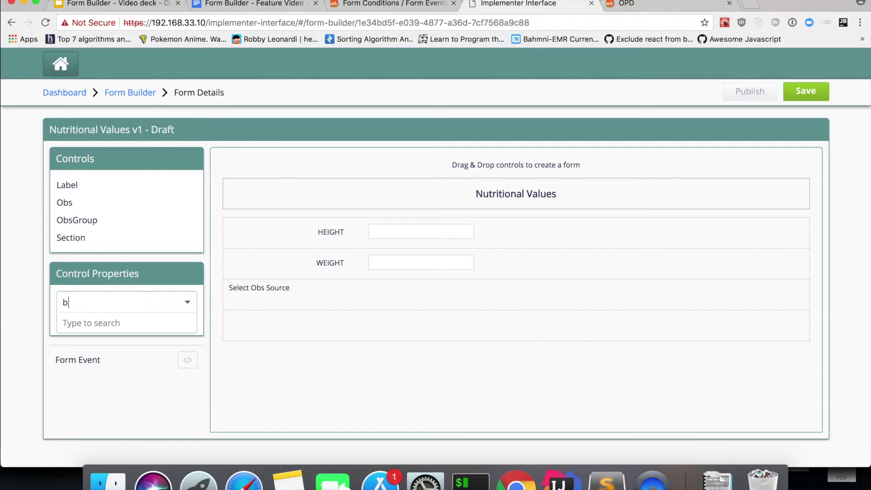
{"action": "left_click", "coordinate": [138, 323]}
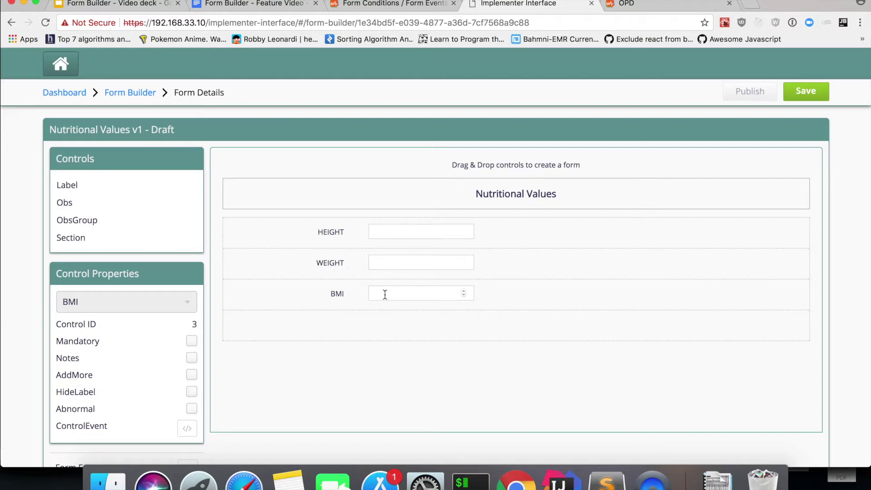
{"action": "left_click", "coordinate": [340, 234]}
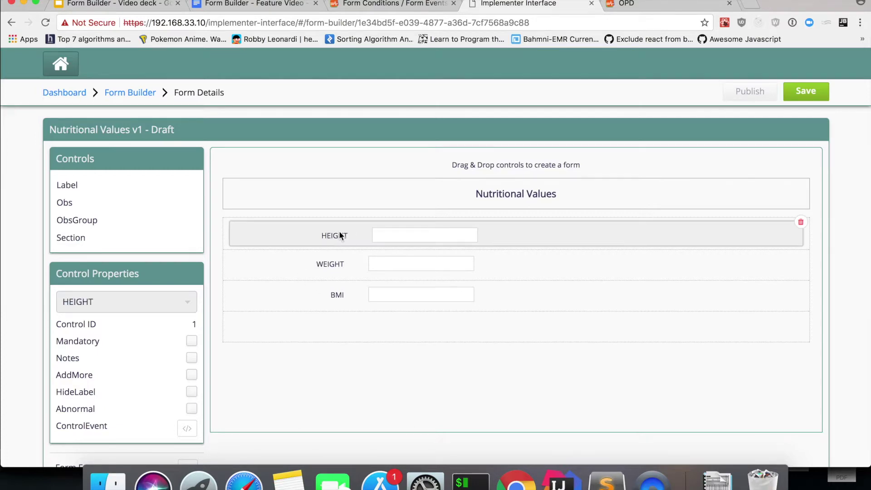
{"action": "left_click", "coordinate": [547, 330]}
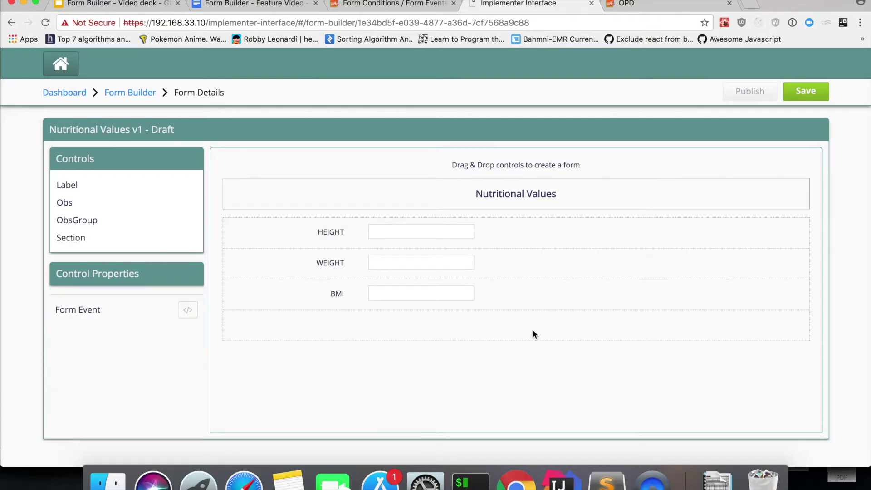
{"action": "left_click", "coordinate": [317, 232]}
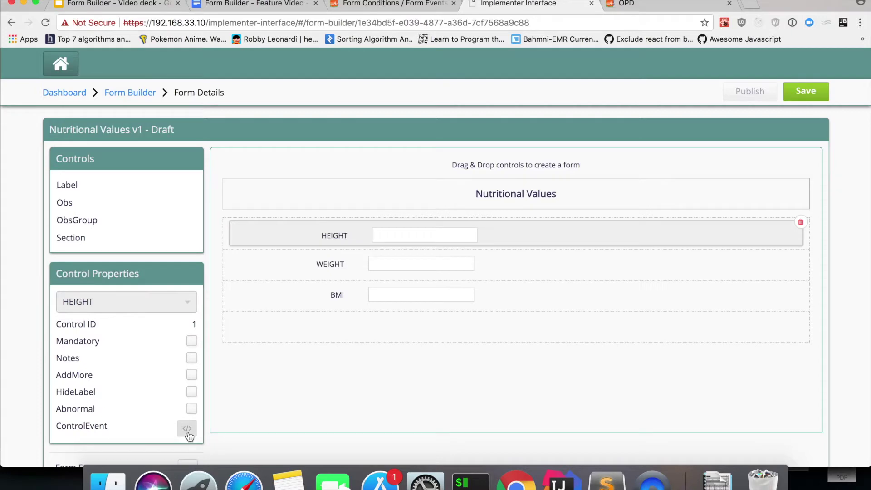
{"action": "left_click", "coordinate": [187, 429]}
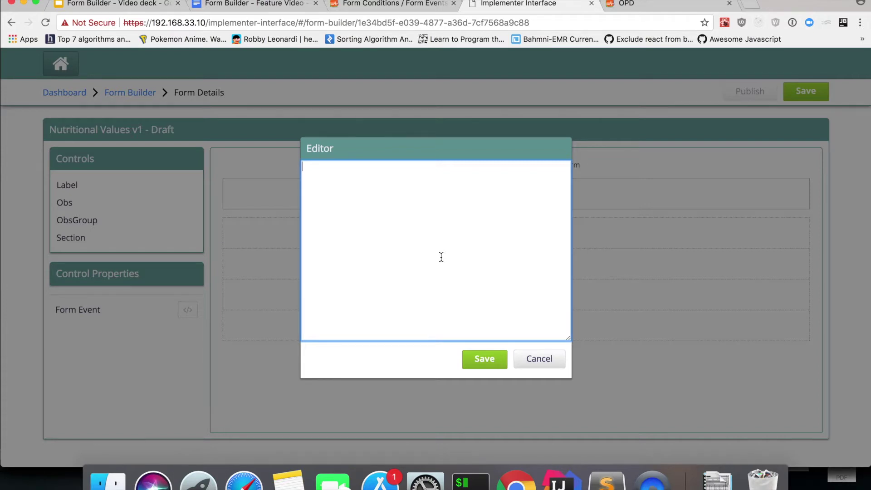
{"action": "type", "text": "function()form"}
{"action": "key", "text": "Right"}
{"action": "type", "text": "{"}
{"action": "key", "text": "Return"}
{"action": "key", "text": "Return"}
{"action": "type", "text": "}"}
{"action": "left_click", "coordinate": [538, 360]}
{"action": "left_click", "coordinate": [343, 245]}
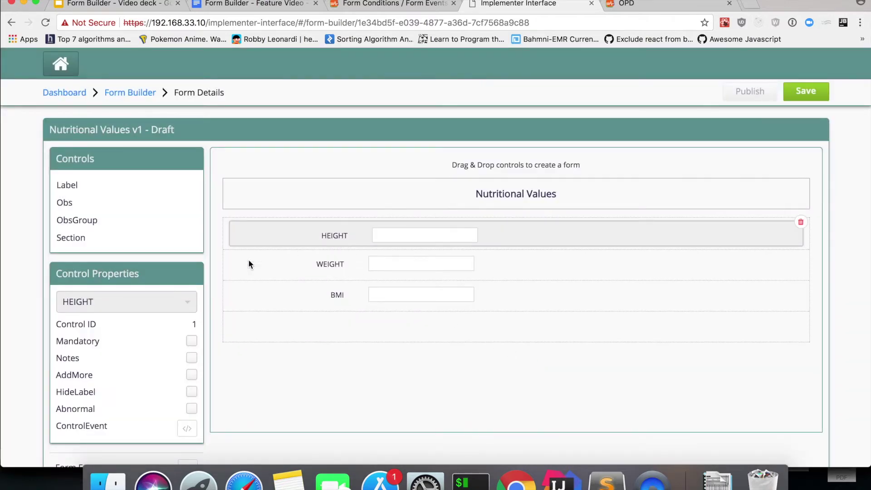
{"action": "left_click_drag", "start_coordinate": [146, 320], "coordinate": [54, 322]}
{"action": "left_click", "coordinate": [121, 322]}
{"action": "left_click", "coordinate": [340, 258]}
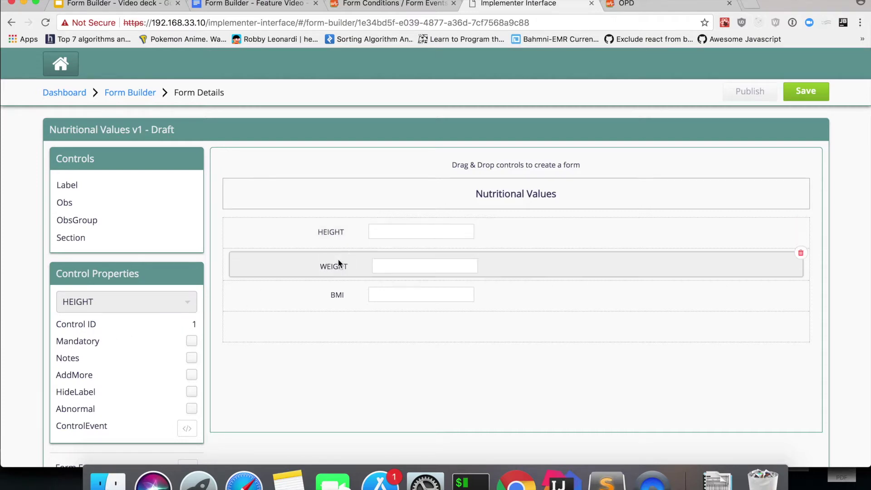
{"action": "left_click", "coordinate": [325, 294]}
{"action": "left_click", "coordinate": [342, 229]}
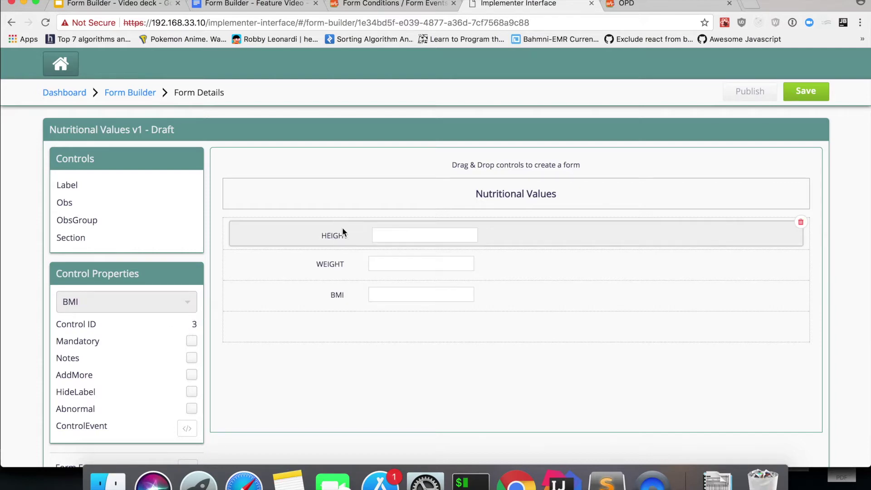
{"action": "scroll", "coordinate": [252, 347], "scroll_direction": "down", "scroll_amount": 1}
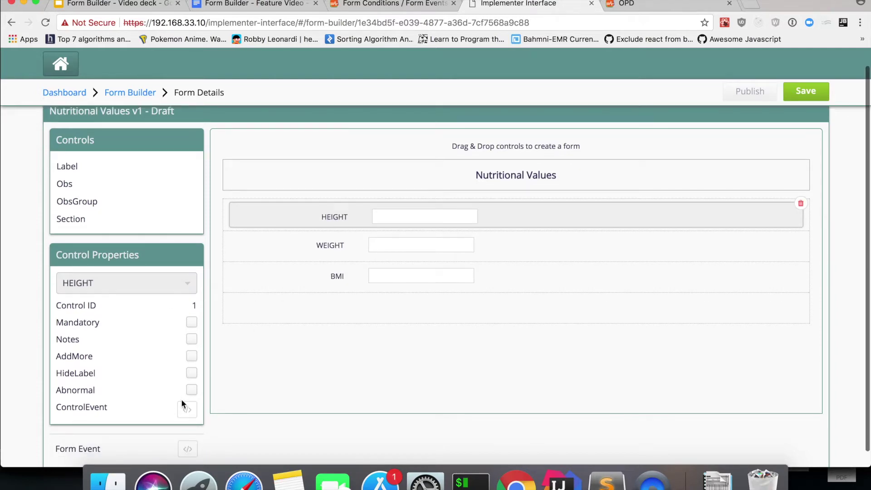
Write HEIGHT's event function reading heightValue via getById(1), weightValue via getById(2), and bmi = form.get('BMI')
{"action": "left_click", "coordinate": [185, 410]}
{"action": "type", "text": "fu"}
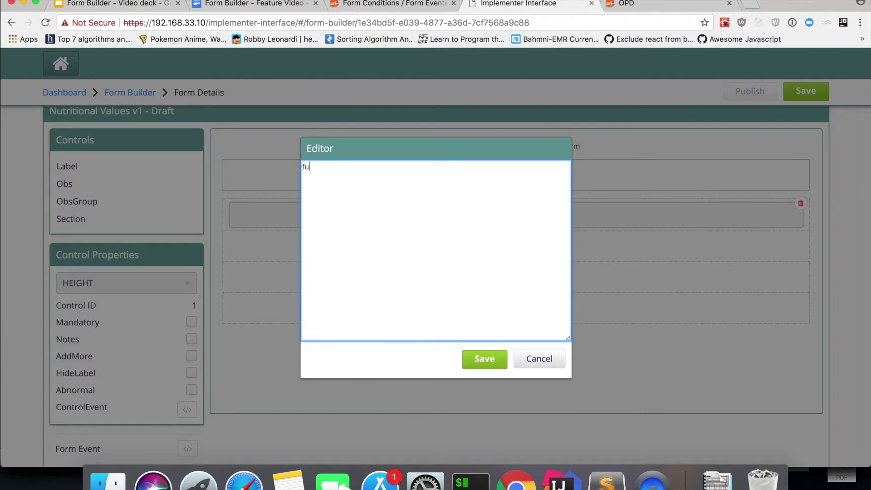
{"action": "type", "text": "nction(fo"}
{"action": "type", "text": "rm) {  "}
{"action": "type", "text": "}"}
{"action": "key", "text": "Return"}
{"action": "key", "text": "Up"}
{"action": "type", "text": "var helight"}
{"action": "key", "text": "BackSpace"}
{"action": "key", "text": "BackSpace"}
{"action": "key", "text": "BackSpace"}
{"action": "key", "text": "BackSpace"}
{"action": "key", "text": "BackSpace"}
{"action": "type", "text": "ightValue ="}
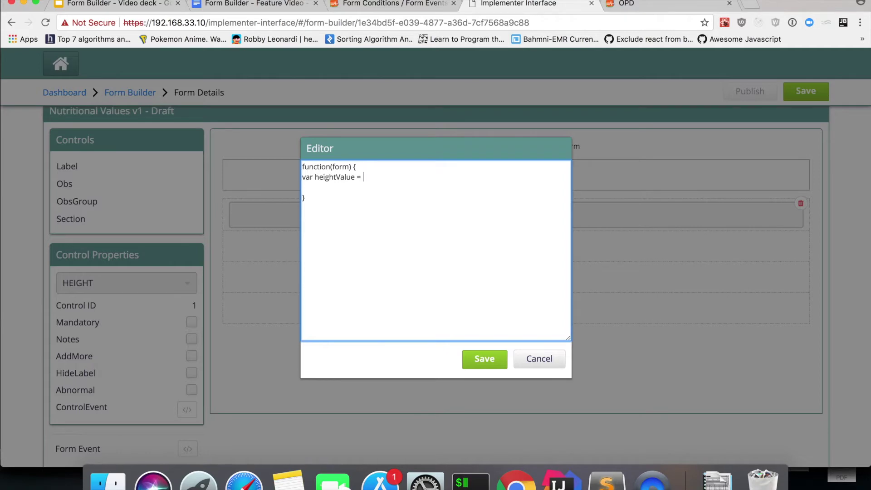
{"action": "type", "text": " form.ge"}
{"action": "type", "text": "tById"}
{"action": "type", "text": "(_"}
{"action": "type", "text": "1)"}
{"action": "type", "text": ".getValue"}
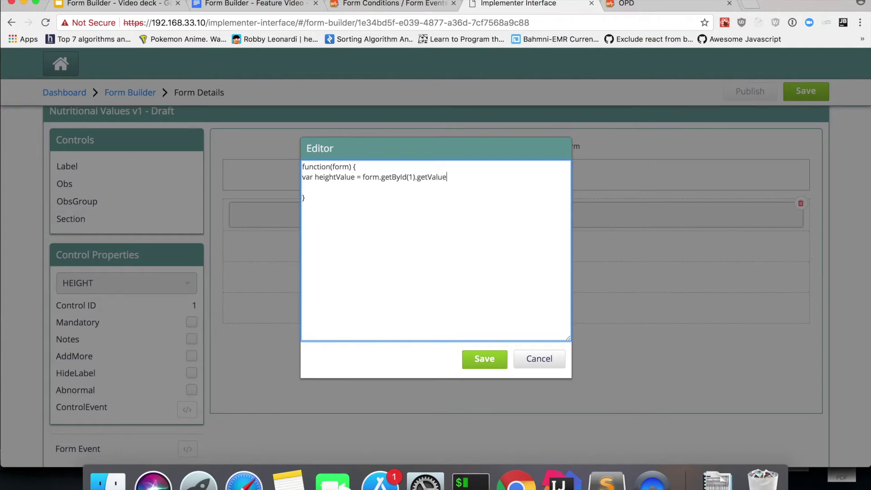
{"action": "type", "text": "();"}
{"action": "type", "text": "var weight"}
{"action": "type", "text": "Value = for"}
{"action": "type", "text": "m.getBy"}
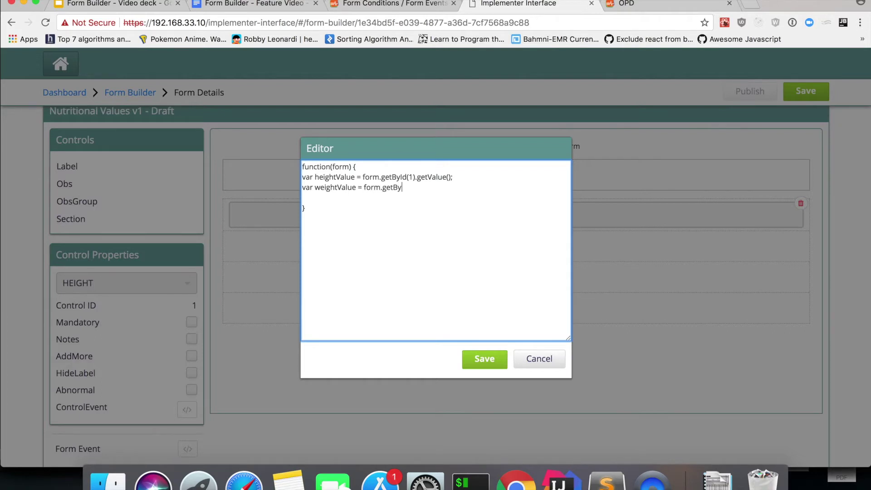
{"action": "type", "text": "Id(2"}
{"action": "type", "text": ").getValue"}
{"action": "type", "text": "();"}
{"action": "type", "text": "var w"}
{"action": "key", "text": "BackSpace"}
{"action": "type", "text": "bmi"}
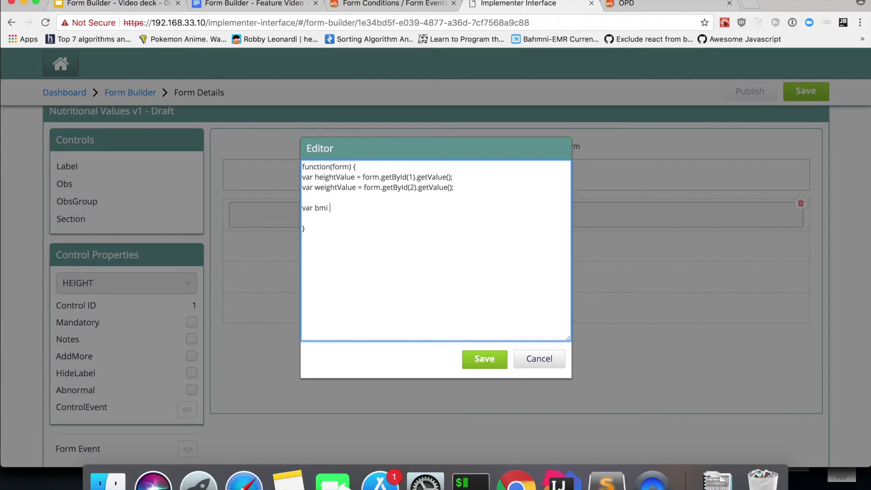
{"action": "type", "text": " = form.get('BMI');"}
Copy the finalBmi calculation line from the reference script in Sublime Text, then return to the browser
{"action": "left_click", "coordinate": [607, 474]}
{"action": "left_click", "coordinate": [369, 218]}
{"action": "left_click_drag", "start_coordinate": [54, 69], "coordinate": [130, 133]}
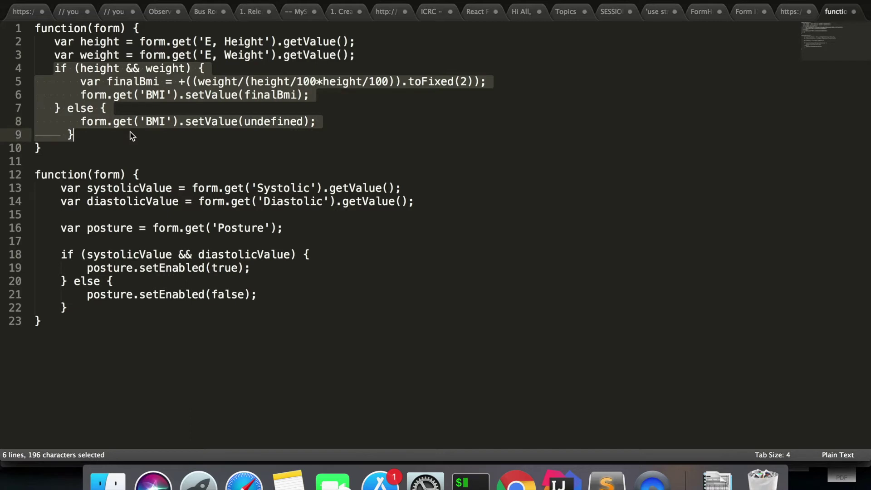
{"action": "left_click", "coordinate": [154, 131]}
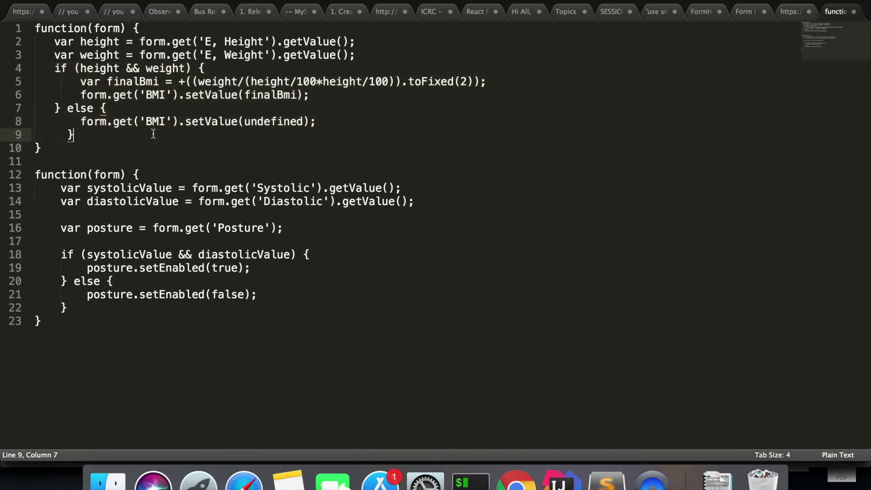
{"action": "left_click_drag", "start_coordinate": [80, 81], "coordinate": [490, 81]}
{"action": "key", "text": "super+c"}
{"action": "key", "text": "super+Tab"}
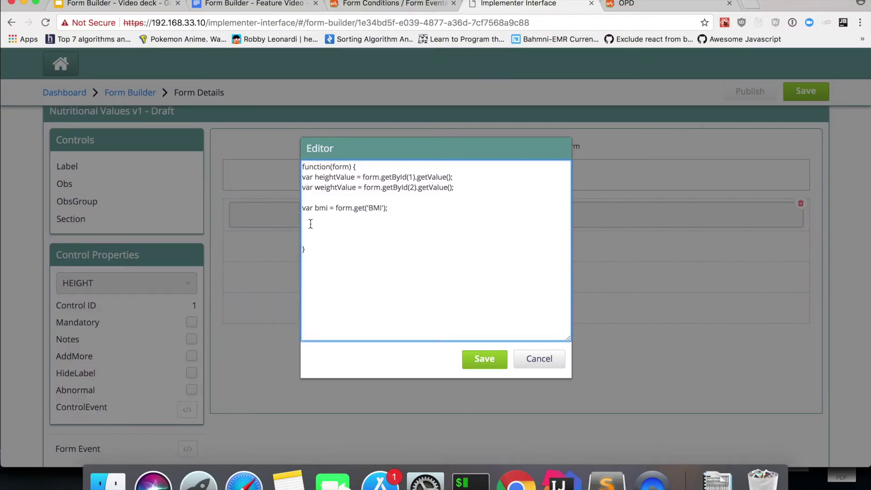
Add an if (heightValue && weightValue) block containing the pasted, corrected finalBmi formula
{"action": "left_click", "coordinate": [308, 225]}
{"action": "type", "text": "if "}
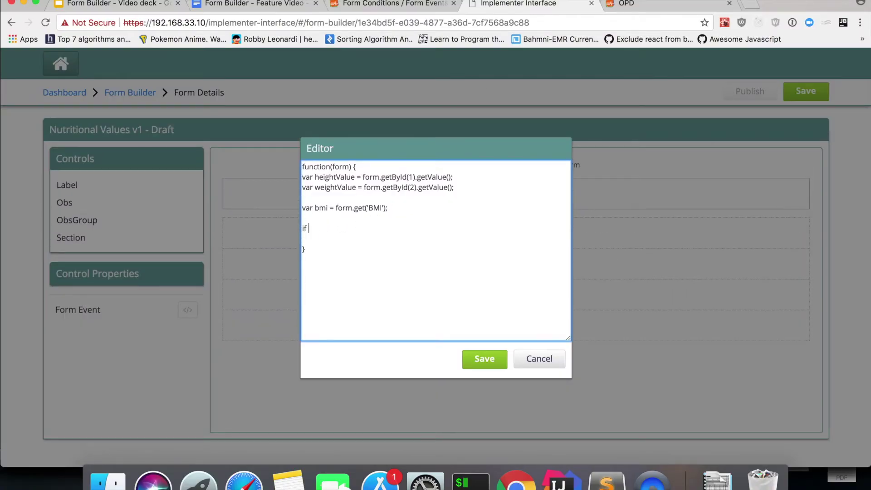
{"action": "type", "text": "(heightValue && weight"}
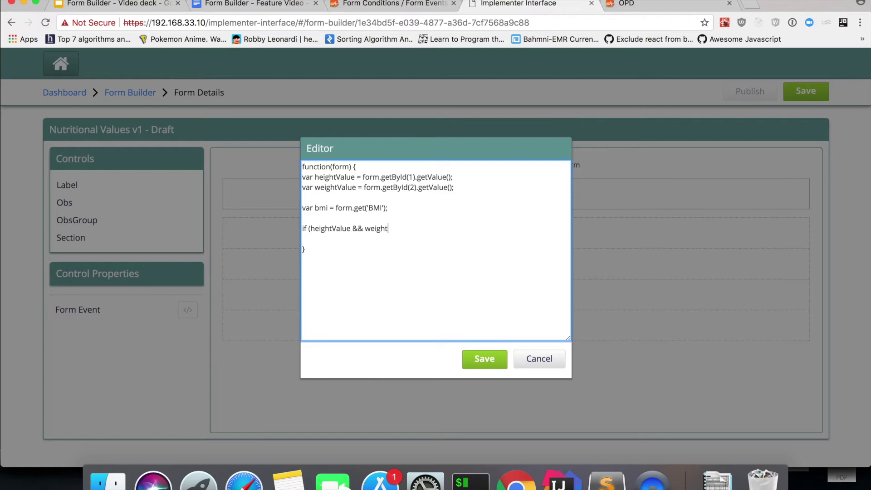
{"action": "type", "text": "Value"}
{"action": "type", "text": ") {}"}
{"action": "key", "text": "Left"}
{"action": "key", "text": "Return"}
{"action": "key", "text": "super+v"}
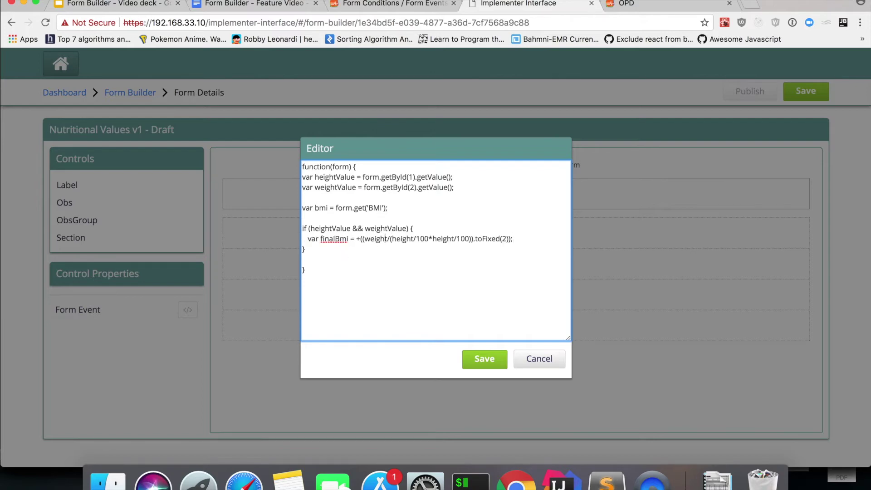
{"action": "type", "text": "Value/"}
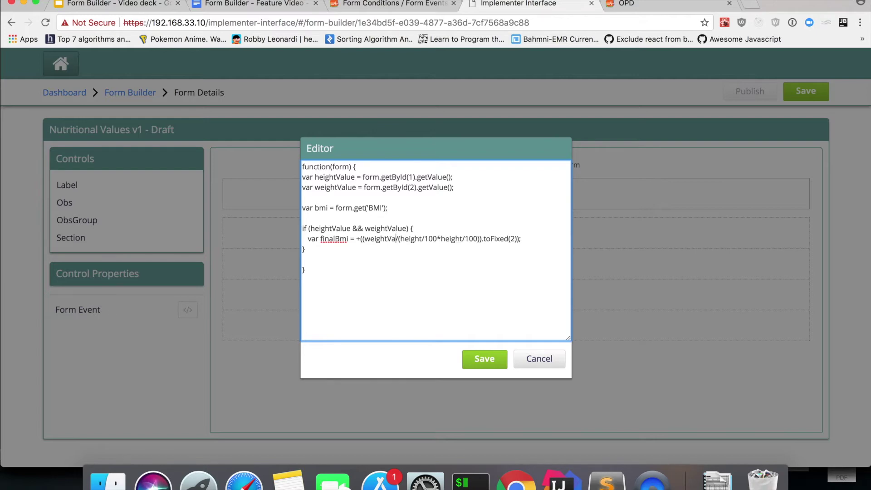
{"action": "type", "text": "Value"}
{"action": "type", "text": "Value"}
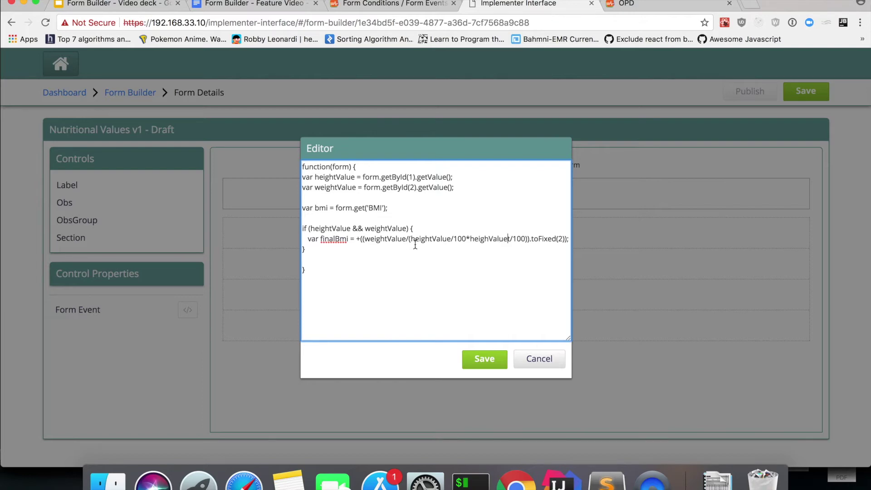
{"action": "left_click", "coordinate": [564, 239]}
{"action": "type", "text": ")"}
{"action": "key", "text": "Left"}
{"action": "key", "text": "Left"}
{"action": "key", "text": "Left"}
{"action": "key", "text": "Left"}
{"action": "key", "text": "Left"}
{"action": "key", "text": "Left"}
{"action": "key", "text": "Left"}
{"action": "type", "text": "t"}
{"action": "key", "text": "Right"}
{"action": "key", "text": "Right"}
{"action": "key", "text": "Right"}
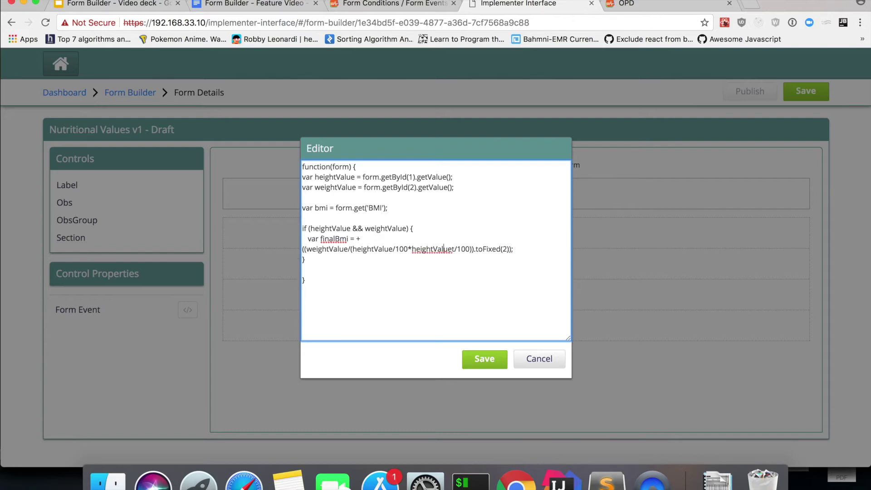
{"action": "key", "text": "Delete"}
{"action": "key", "text": "Right"}
{"action": "key", "text": "Right"}
{"action": "key", "text": "Right"}
{"action": "key", "text": "Right"}
{"action": "key", "text": "Right"}
{"action": "key", "text": "Right"}
{"action": "key", "text": "Right"}
{"action": "key", "text": "Right"}
{"action": "key", "text": "Right"}
{"action": "key", "text": "Right"}
{"action": "key", "text": "Right"}
{"action": "key", "text": "Right"}
{"action": "key", "text": "Right"}
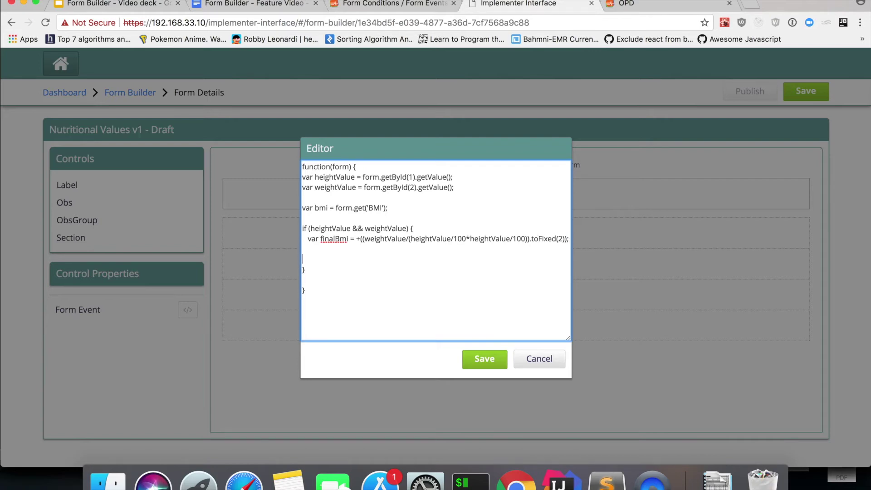
Set BMI with bmi.setValue(finalBmi), and add an else branch calling bmi.setValue(undefined)
{"action": "type", "text": "bmi.setVal"}
{"action": "type", "text": "ue(fi)"}
{"action": "key", "text": "Left"}
{"action": "type", "text": "finalB"}
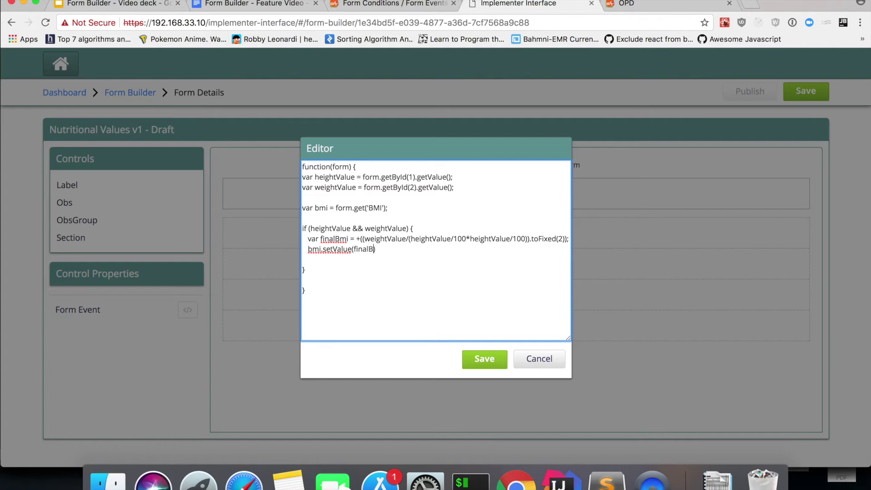
{"action": "type", "text": "mi);  }"}
{"action": "type", "text": " else {}"}
{"action": "key", "text": "Left"}
{"action": "key", "text": "Return"}
{"action": "key", "text": "Return"}
{"action": "type", "text": "bmi.setValue(u)"}
{"action": "key", "text": "Left"}
{"action": "type", "text": "undefined"}
{"action": "key", "text": "Right"}
{"action": "type", "text": ";"}
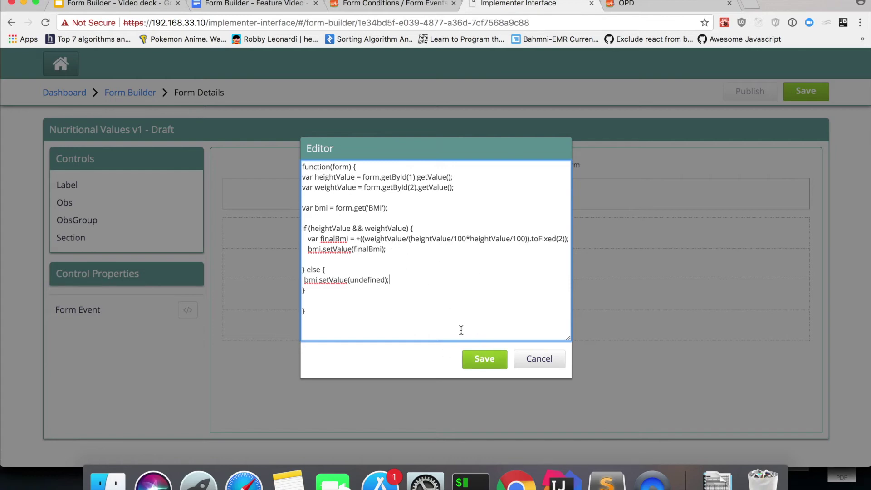
Save the finished BMI script and close the editor
{"action": "left_click_drag", "start_coordinate": [303, 168], "coordinate": [380, 322]}
{"action": "left_click", "coordinate": [380, 322]}
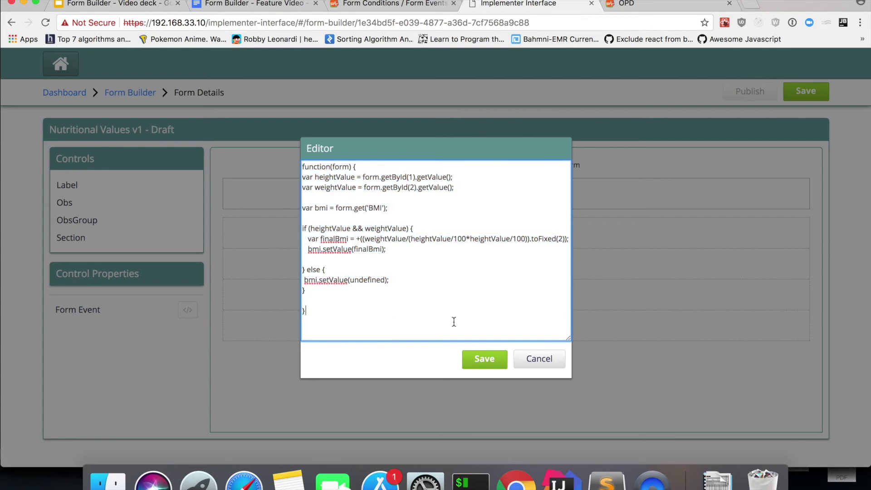
{"action": "left_click", "coordinate": [493, 358]}
Give the WEIGHT control the same pasted BMI event script and save it
{"action": "left_click", "coordinate": [336, 234]}
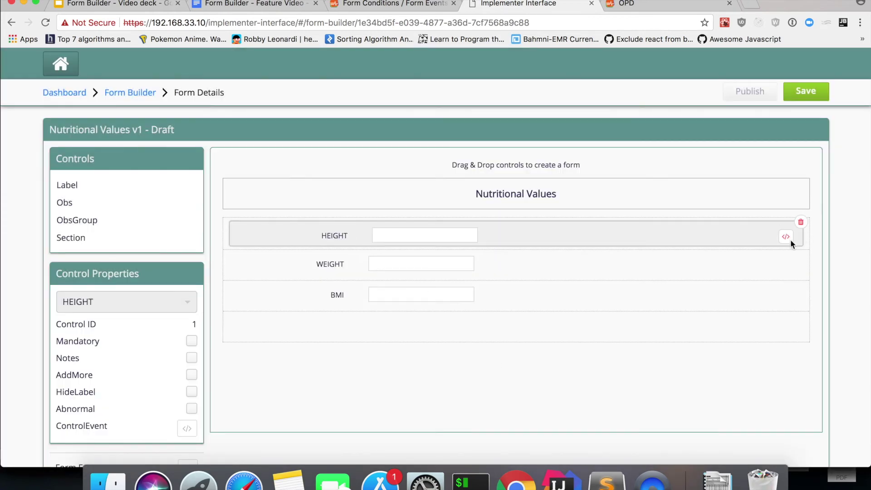
{"action": "left_click", "coordinate": [353, 267]}
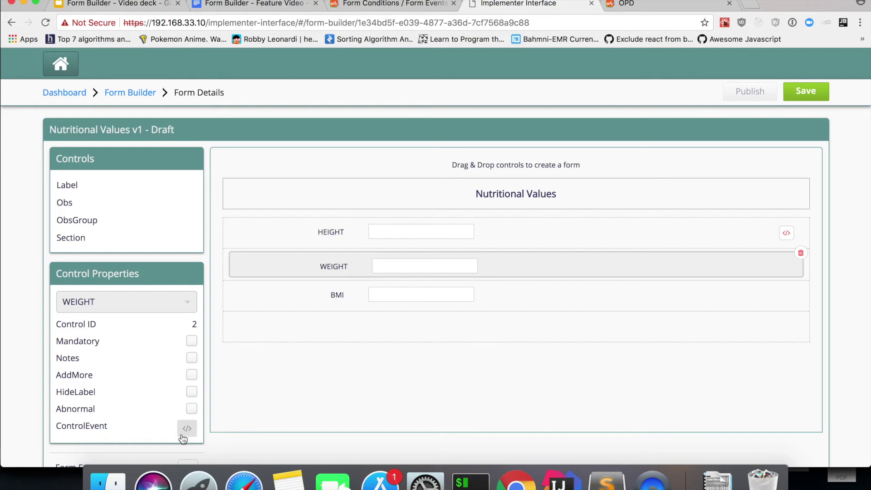
{"action": "left_click", "coordinate": [183, 432]}
{"action": "key", "text": "super+v"}
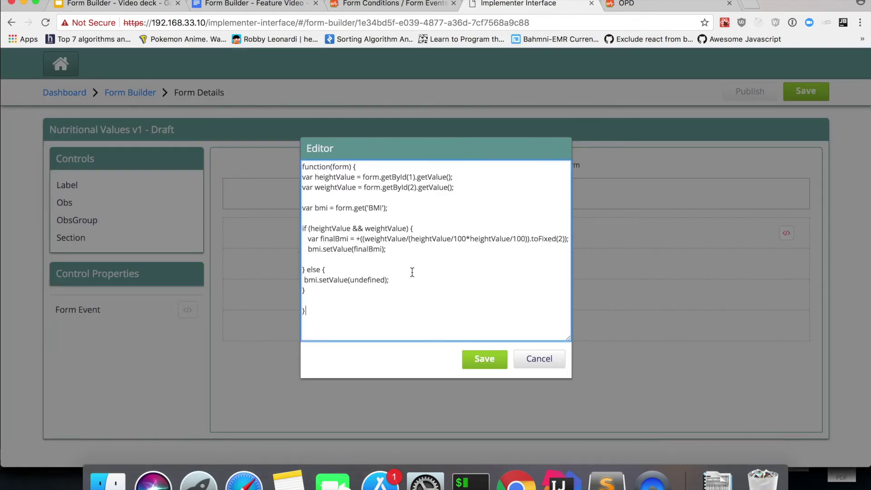
{"action": "left_click", "coordinate": [485, 359]}
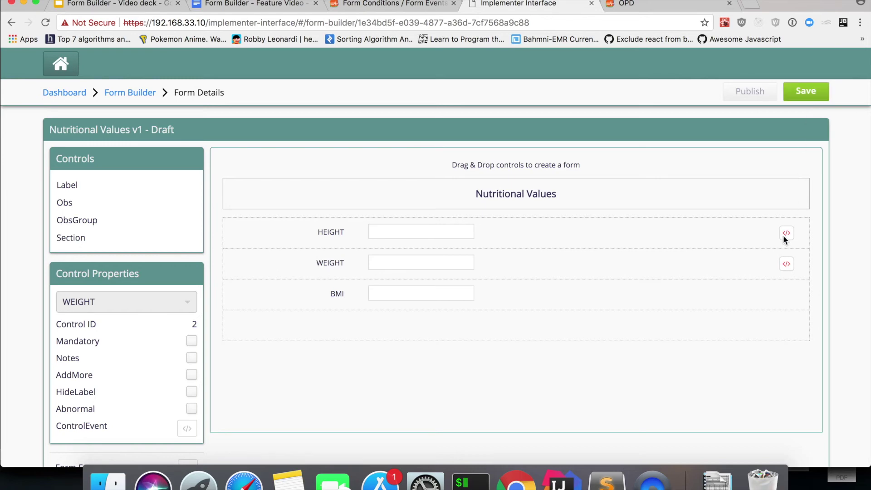
Save and publish the Nutritional Values form, then return to the OPD consultation
{"action": "left_click", "coordinate": [820, 99]}
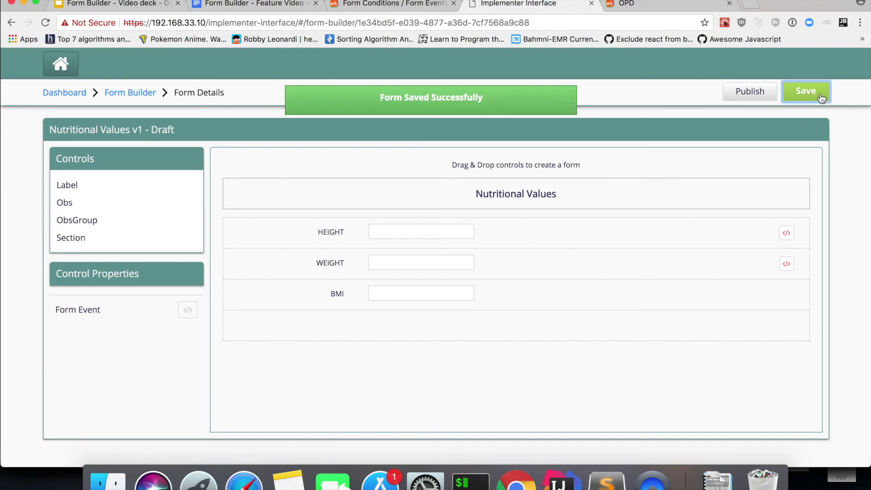
{"action": "left_click", "coordinate": [759, 94]}
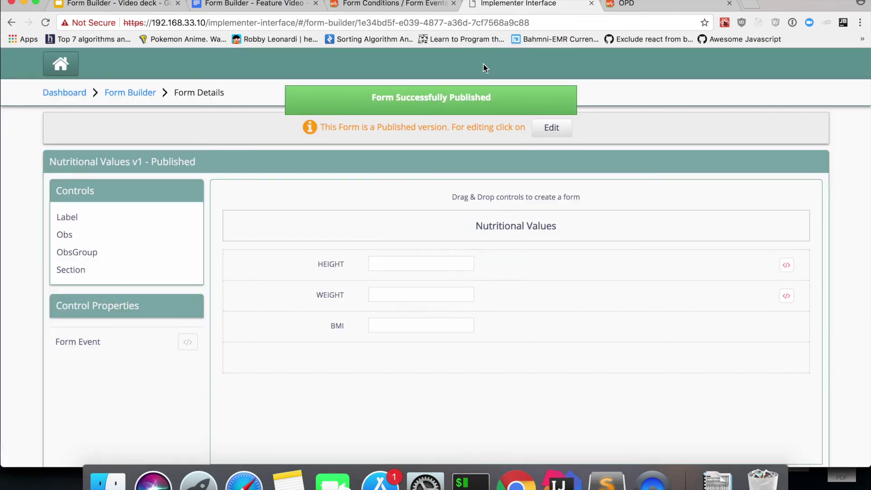
{"action": "left_click", "coordinate": [635, 13]}
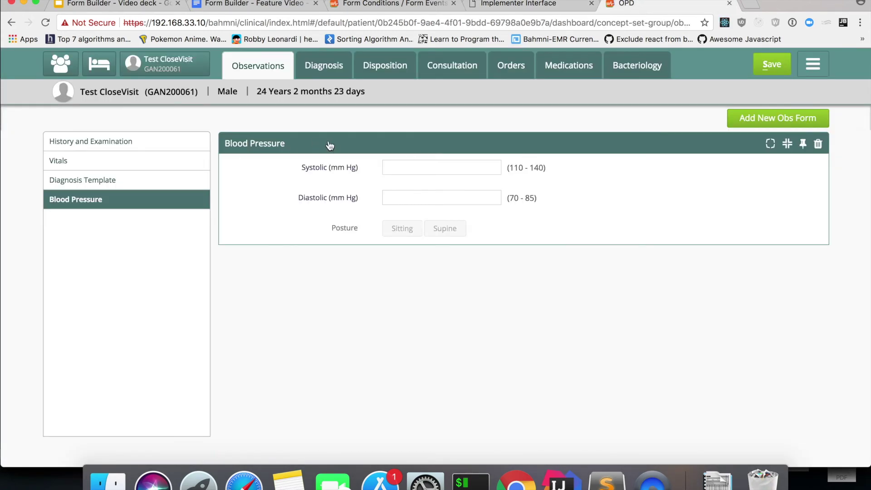
Reload the OPD page and add the Nutritional Values observation form via a 'nut' search
{"action": "key", "text": "super+r"}
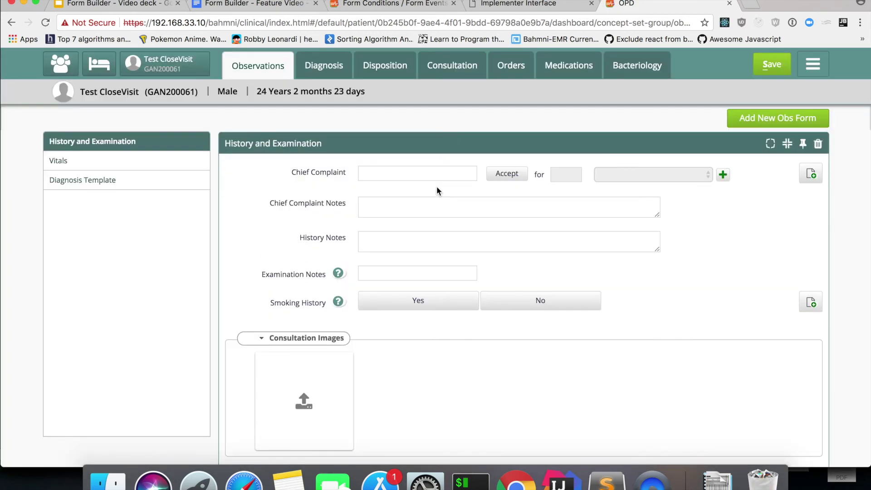
{"action": "left_click", "coordinate": [766, 118]}
{"action": "left_click", "coordinate": [722, 147]}
{"action": "type", "text": "nut"}
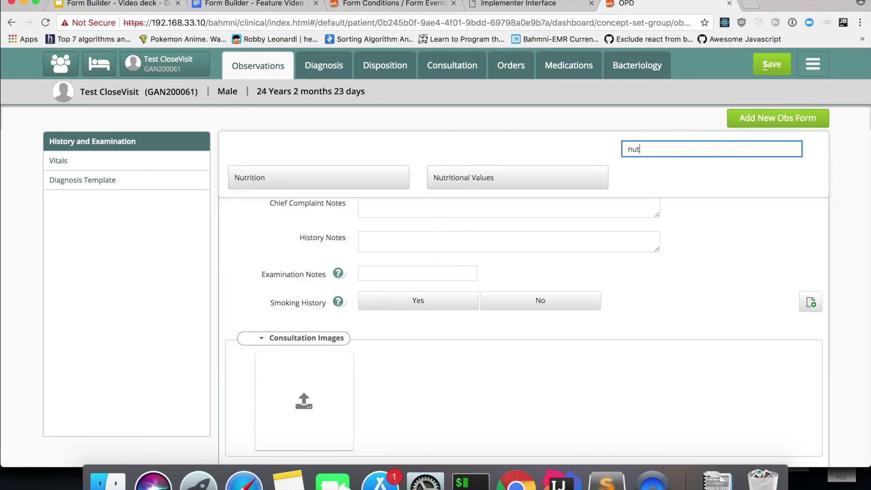
{"action": "left_click", "coordinate": [503, 181]}
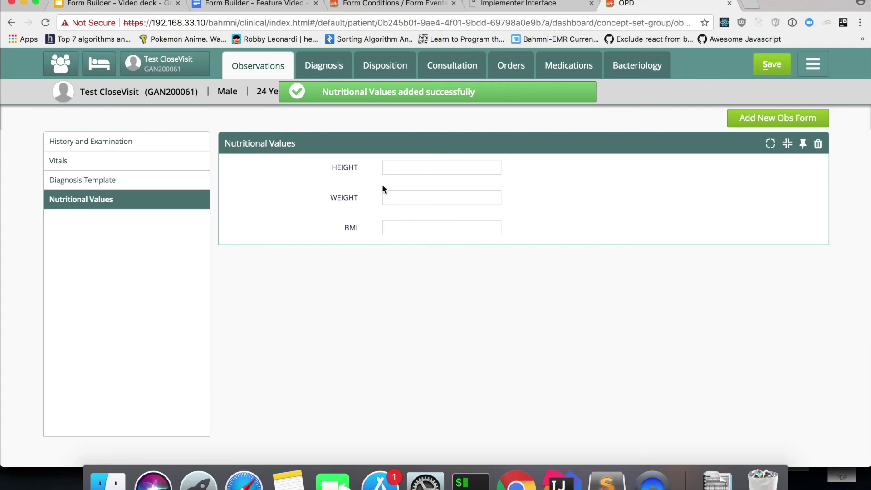
Enter HEIGHT 175 and WEIGHT 60, confirm BMI auto-calculates to 19.59, then open the form-events wiki
{"action": "left_click", "coordinate": [425, 171]}
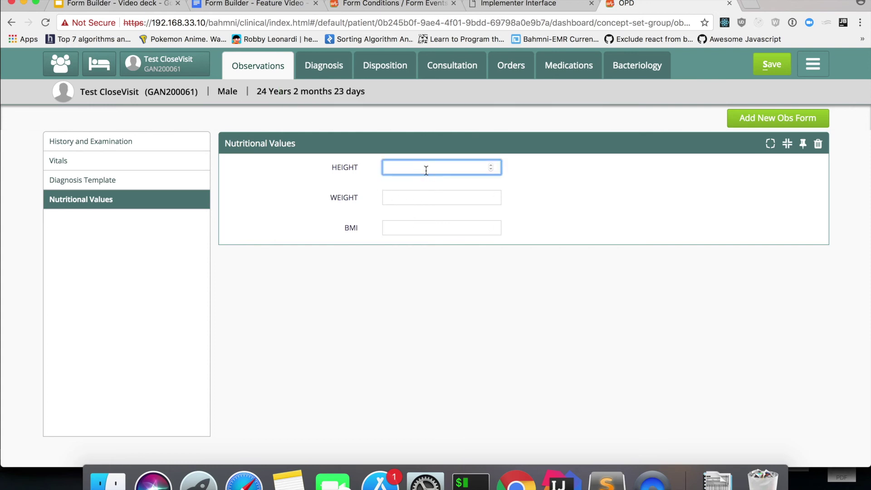
{"action": "type", "text": "175"}
{"action": "left_click", "coordinate": [424, 194]}
{"action": "type", "text": "59"}
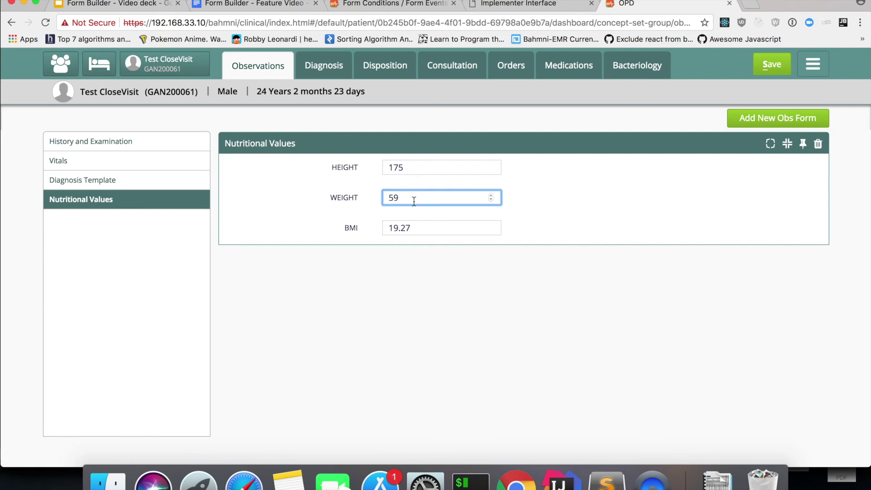
{"action": "key", "text": "BackSpace"}
{"action": "key", "text": "BackSpace"}
{"action": "type", "text": "60"}
{"action": "mouse_move", "coordinate": [412, 228]}
{"action": "left_click", "coordinate": [427, 229]}
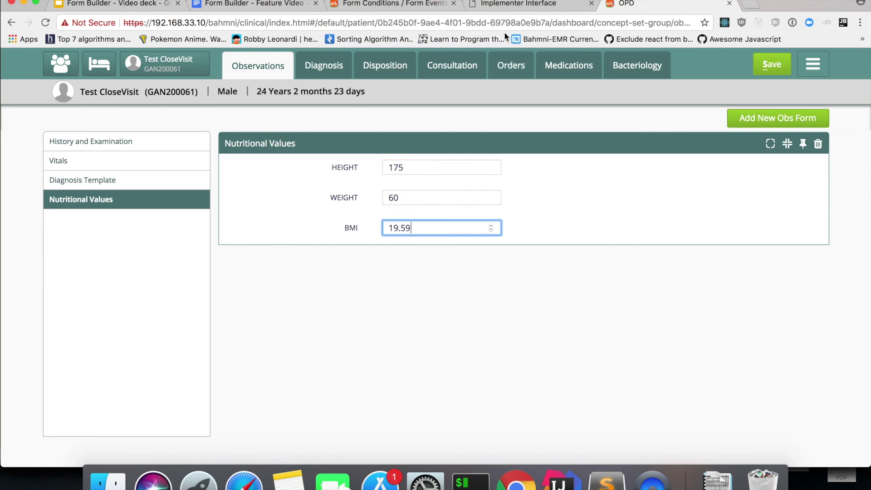
{"action": "left_click", "coordinate": [393, 8]}
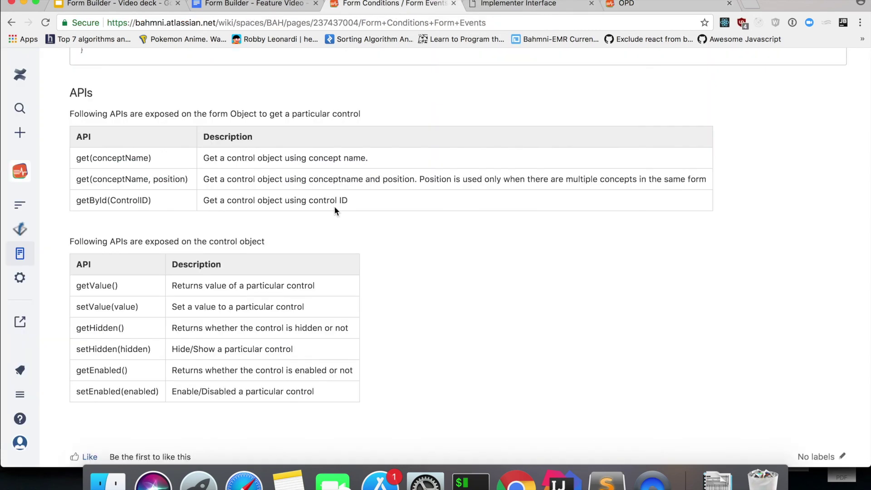
{"action": "scroll", "coordinate": [334, 209], "scroll_direction": "down", "scroll_amount": 1}
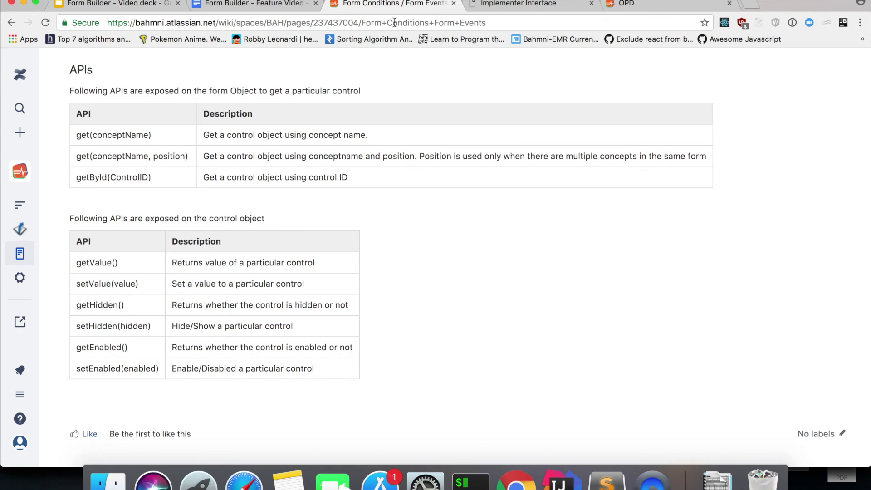
{"action": "scroll", "coordinate": [390, 181], "scroll_direction": "down", "scroll_amount": 3}
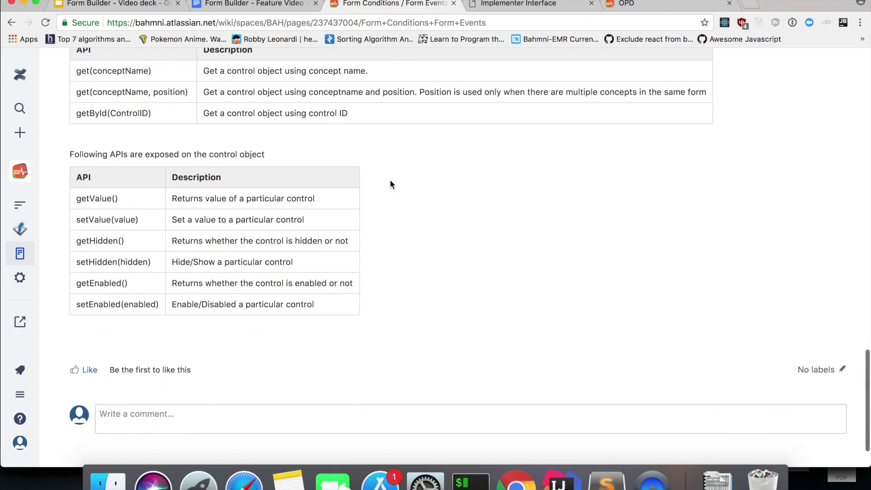
{"action": "scroll", "coordinate": [390, 180], "scroll_direction": "up", "scroll_amount": 15}
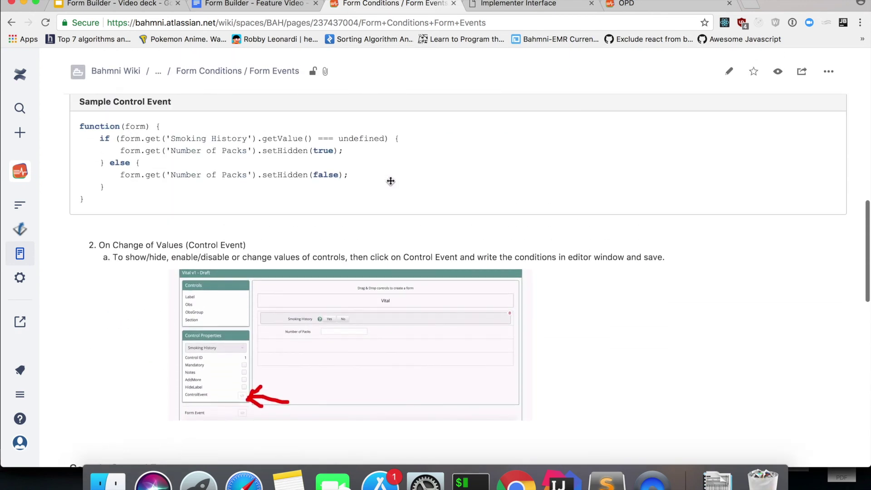
{"action": "scroll", "coordinate": [390, 181], "scroll_direction": "up", "scroll_amount": 20}
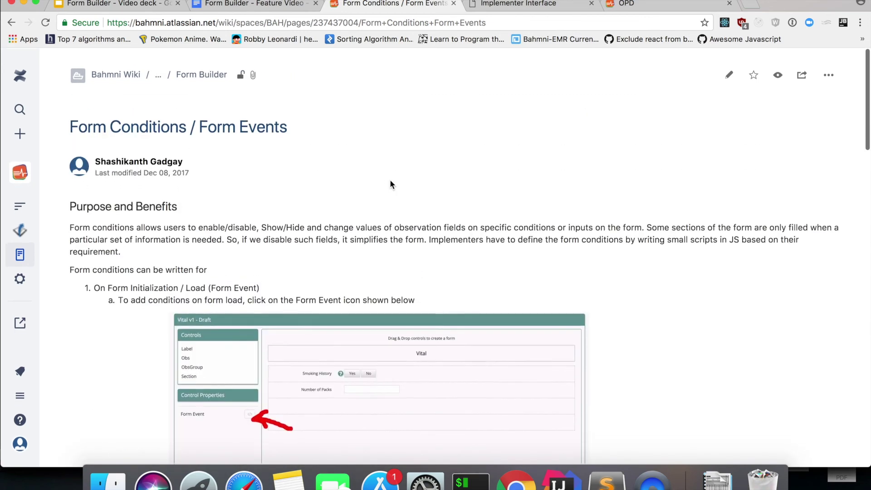